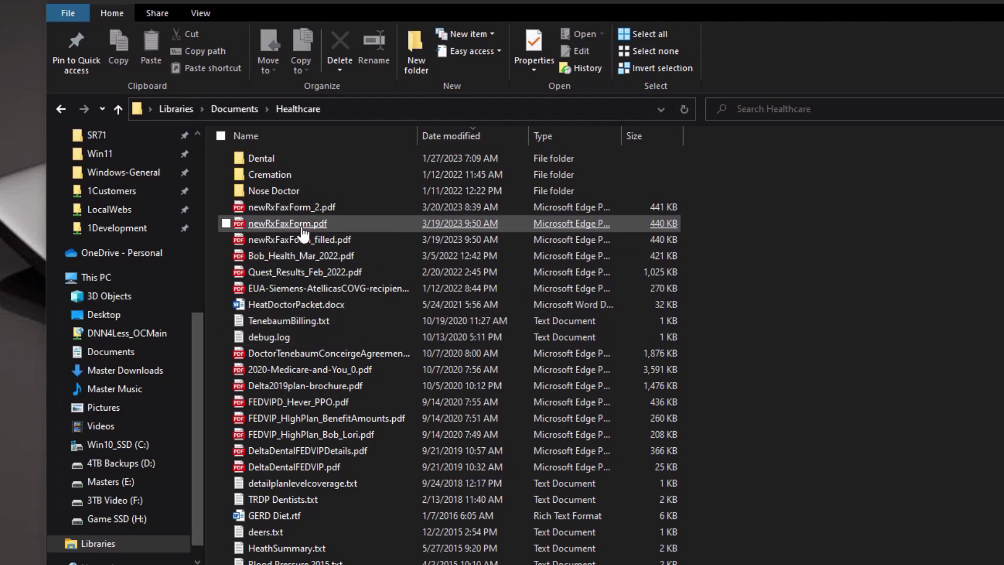
# Step: Open newRxFaxForm.pdf in Microsoft Edge Dev from its right-click Open with menu
pyautogui.rightClick(286, 225)
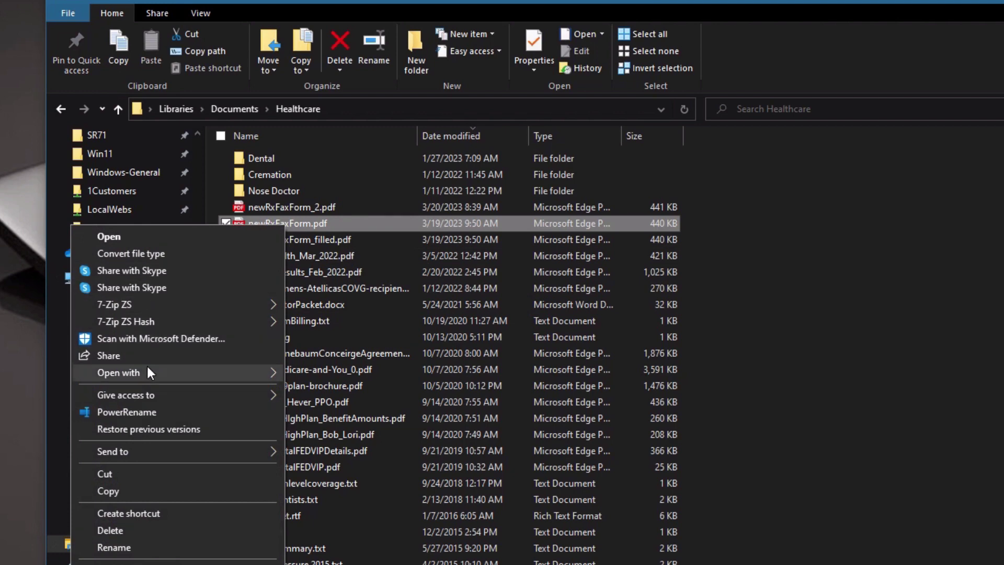
pyautogui.moveTo(161, 372)
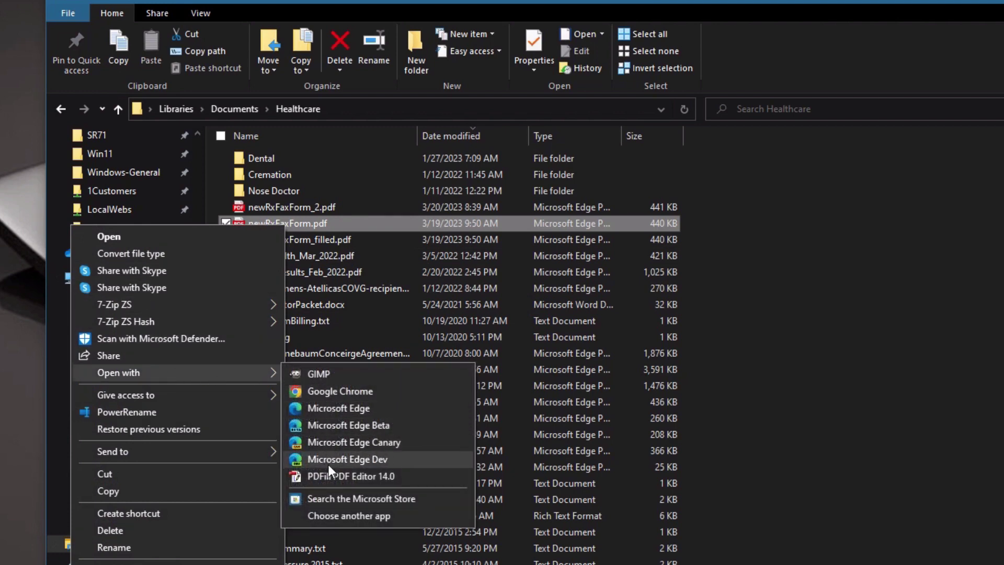
pyautogui.click(334, 407)
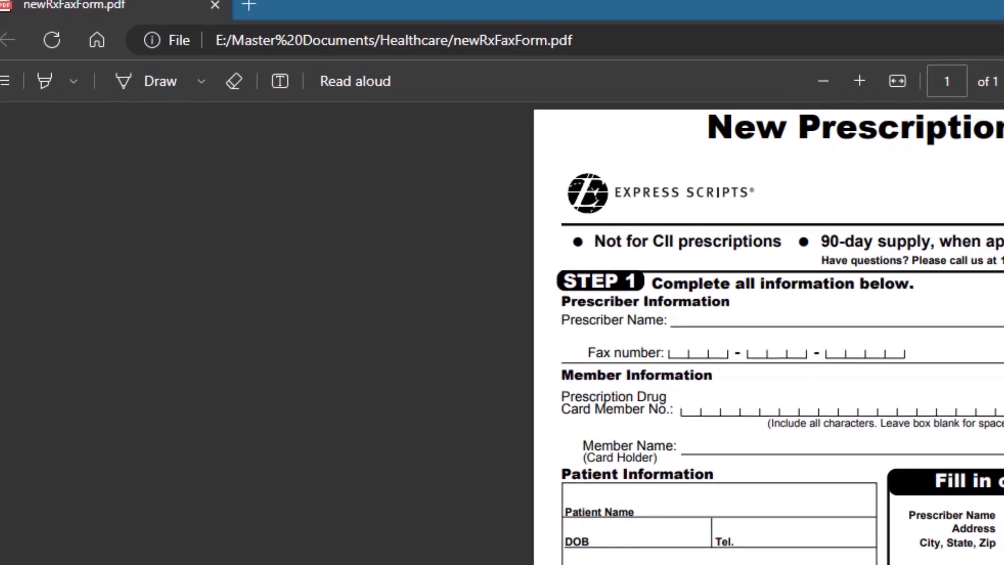
# Step: Add the patient's name as a typed text annotation on the Patient Name line
pyautogui.scroll(-2, 781, 338)
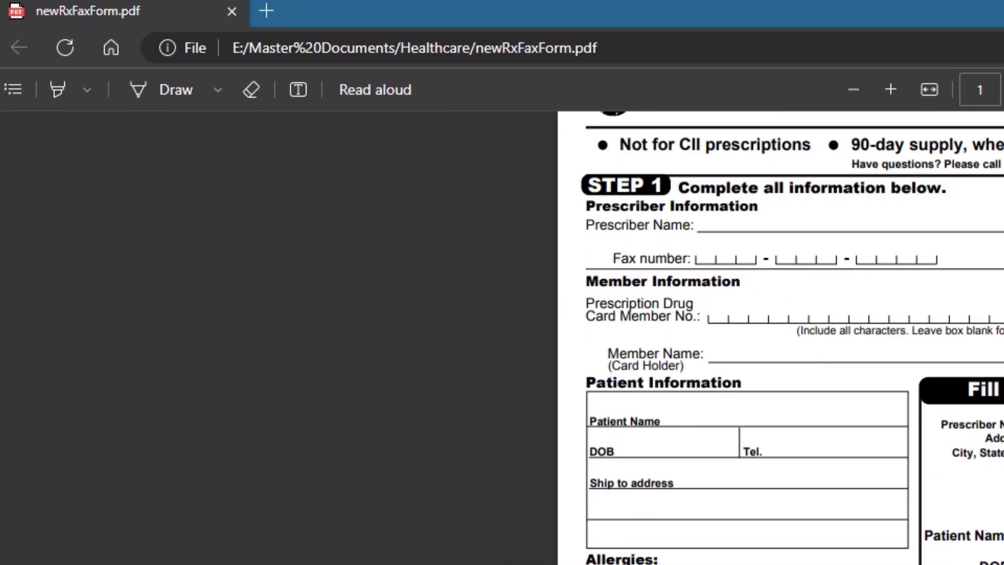
pyautogui.scroll(2, 485, 497)
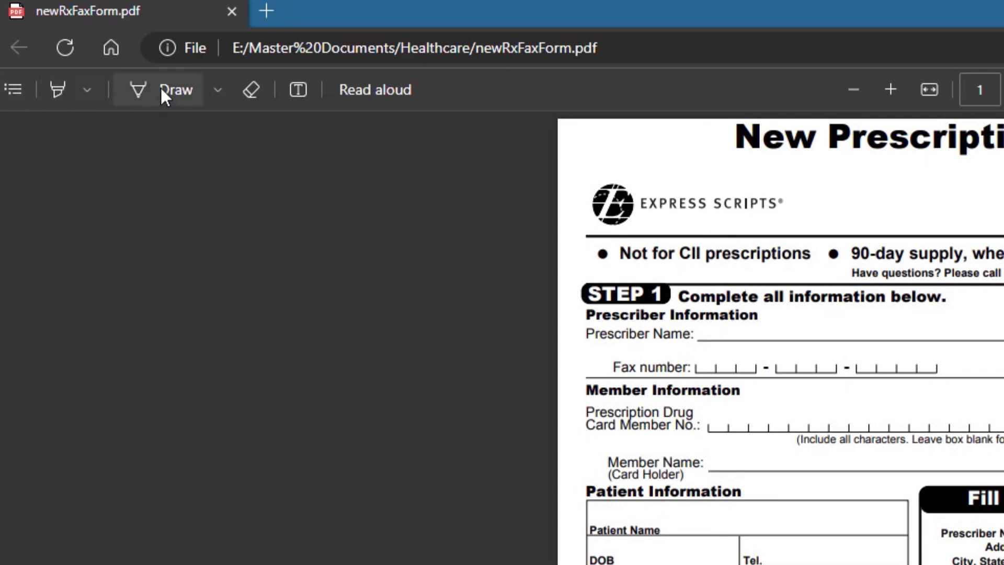
pyautogui.click(297, 89)
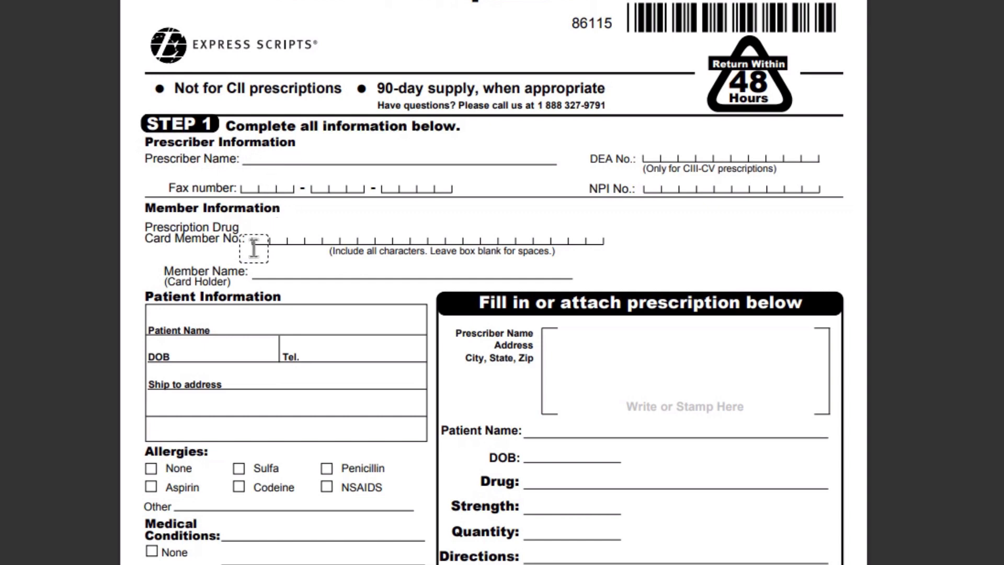
pyautogui.click(198, 319)
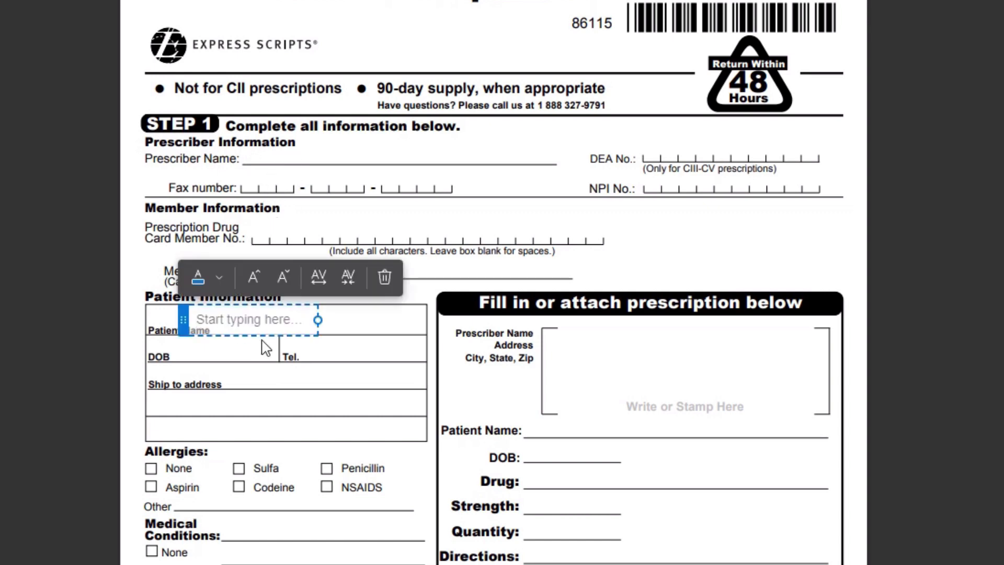
pyautogui.write('Old')
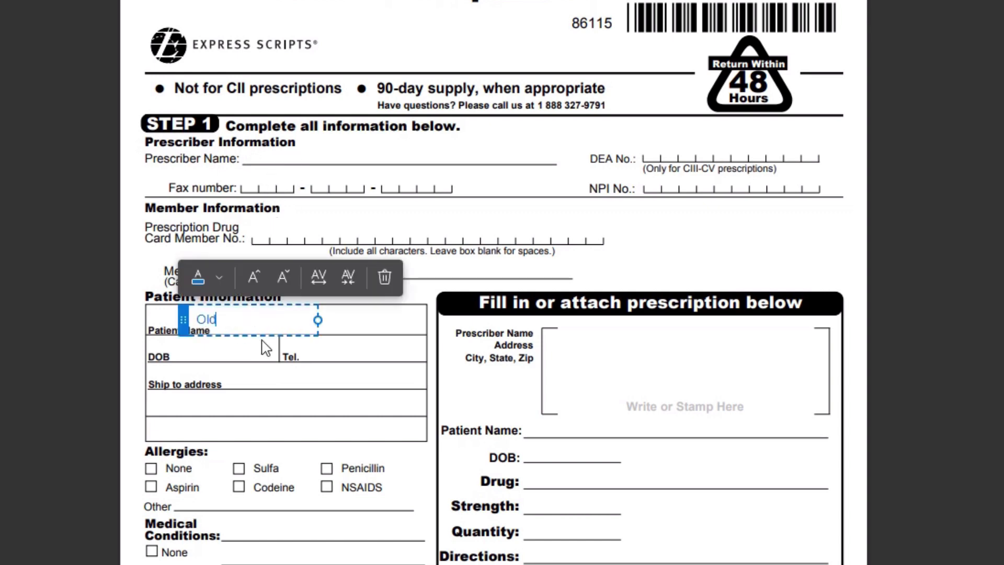
pyautogui.write(' Guy Geek')
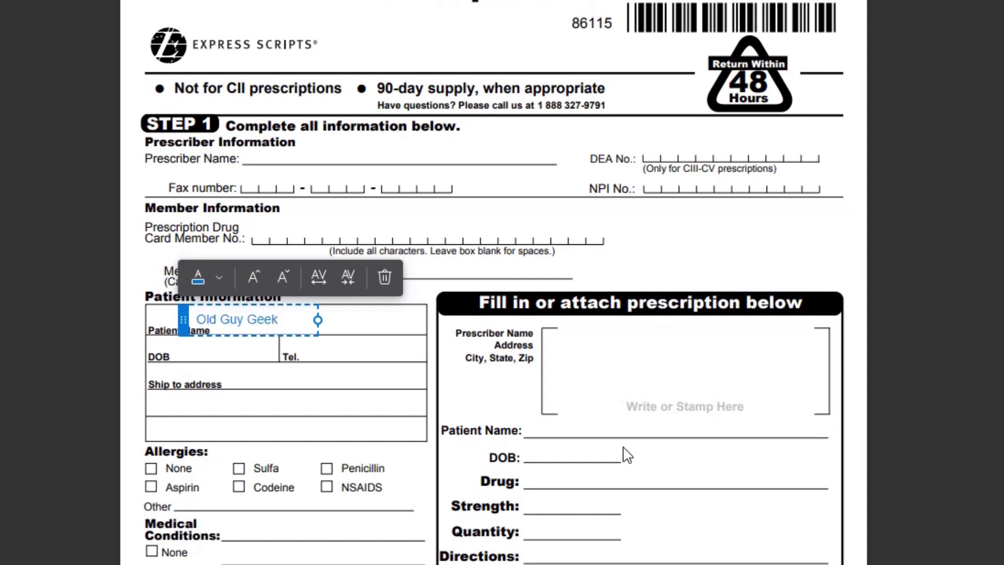
pyautogui.click(280, 440)
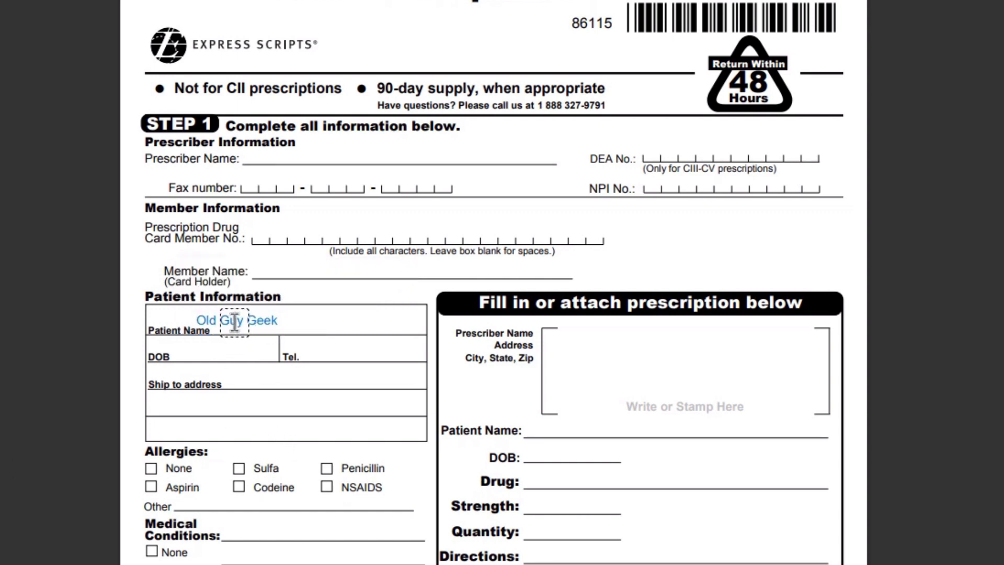
# Step: Enter 00/00/00 as a text annotation in the DOB field
pyautogui.click(197, 354)
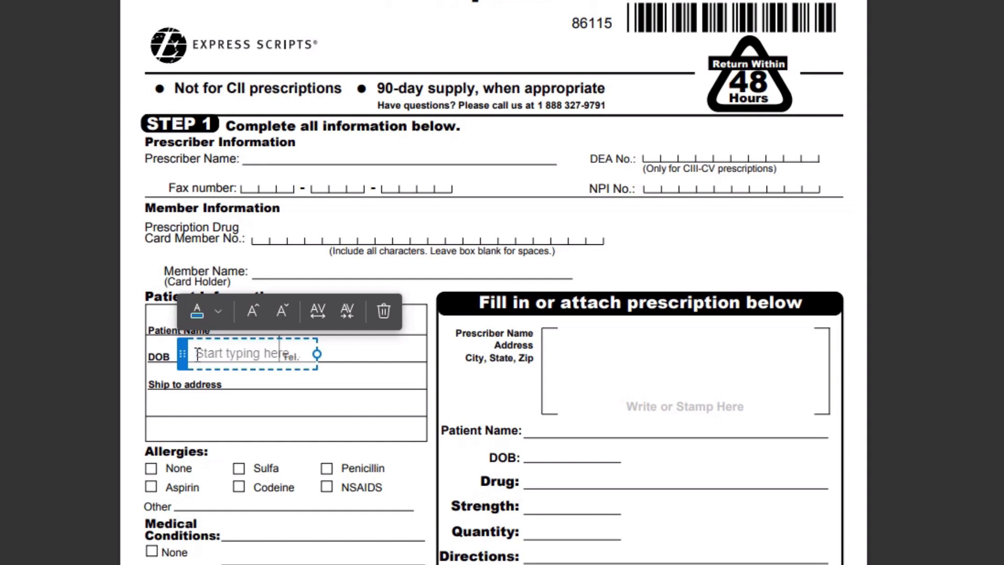
pyautogui.write('00/00/00')
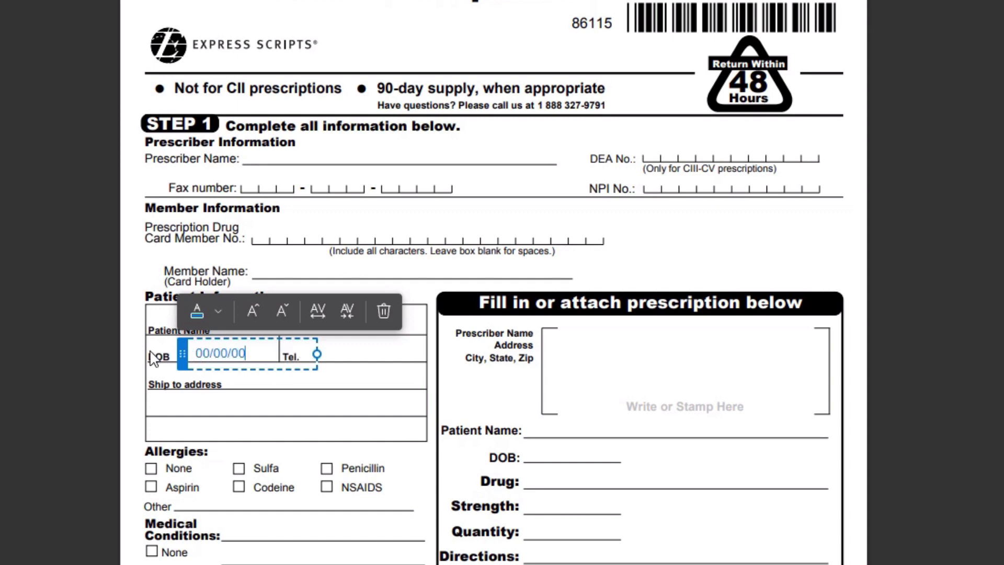
pyautogui.click(203, 404)
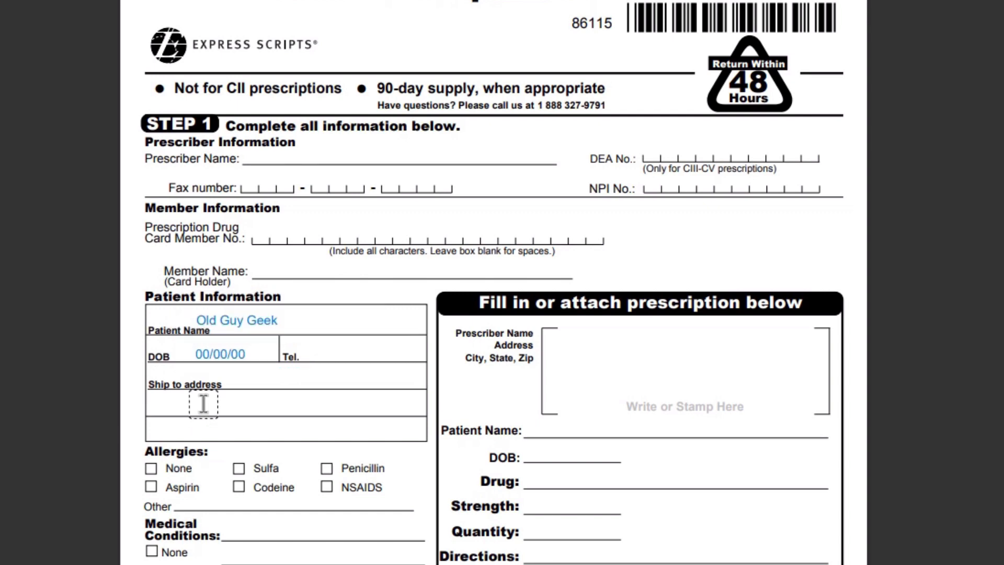
# Step: Nudge the DOB text left and move the patient name right into its field
pyautogui.click(220, 354)
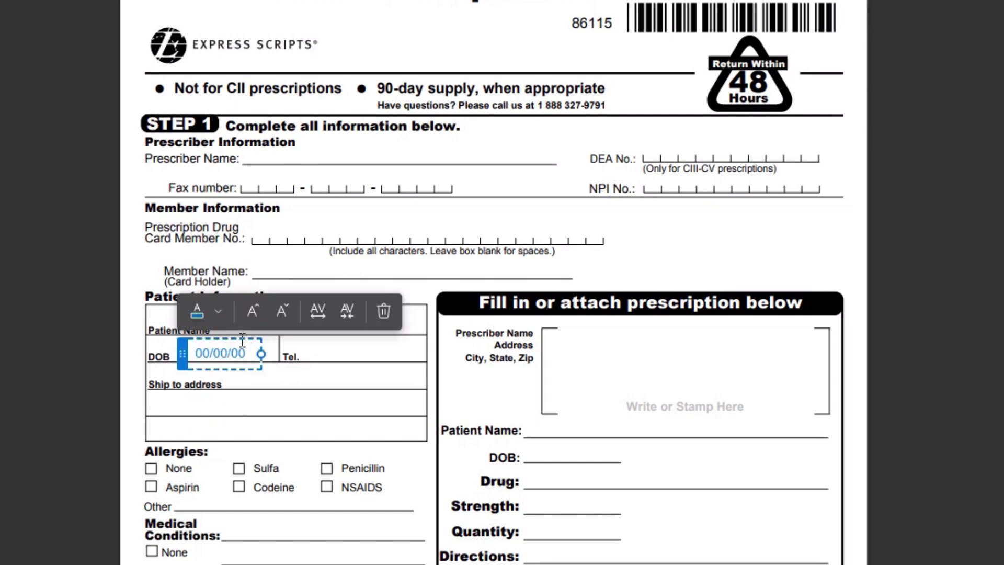
pyautogui.moveTo(240, 337); pyautogui.dragTo(231, 337)
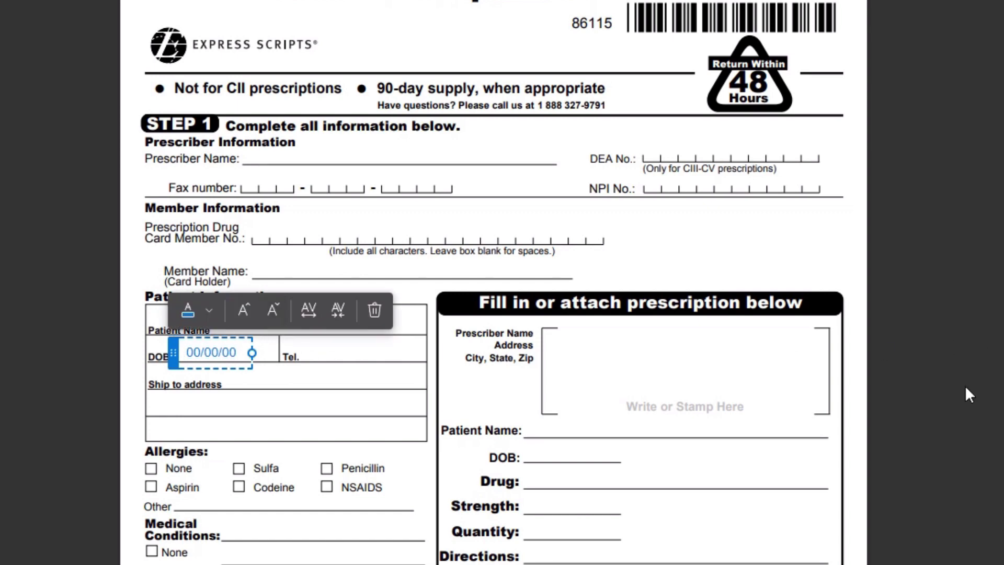
pyautogui.click(348, 440)
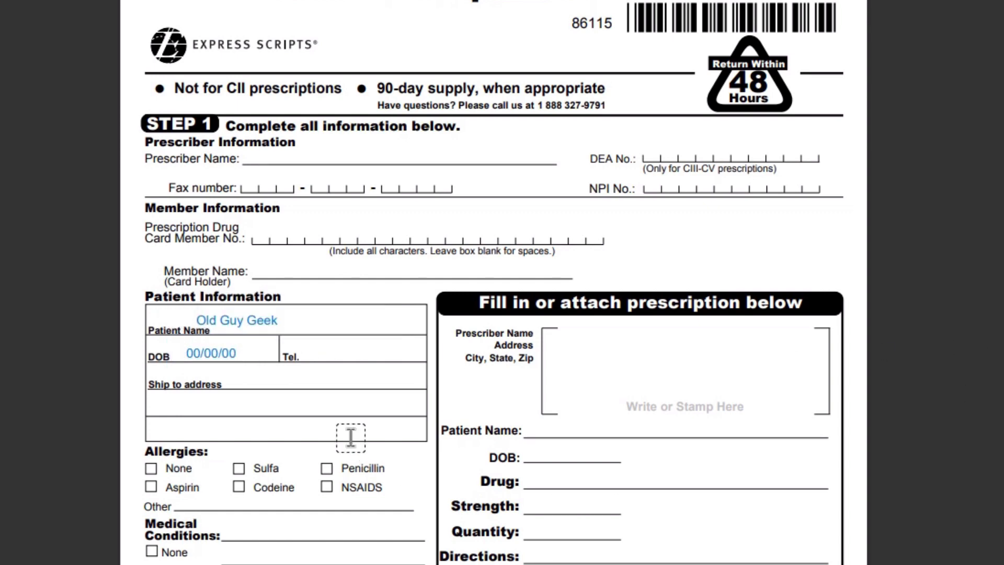
pyautogui.click(238, 323)
pyautogui.moveTo(253, 305); pyautogui.dragTo(286, 307)
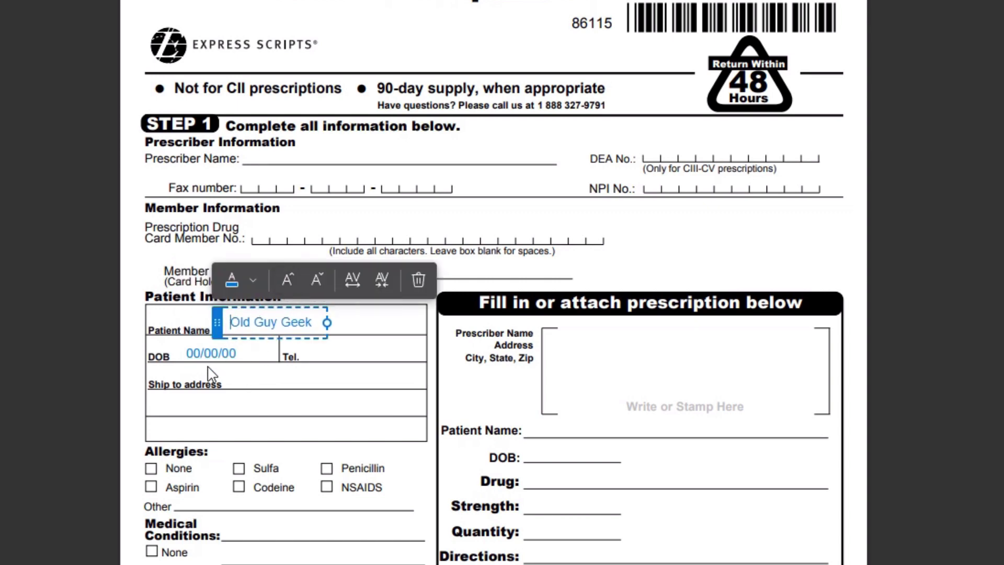
# Step: Enlarge the patient name text, adjust its letter spacing and narrow its box
pyautogui.click(287, 280)
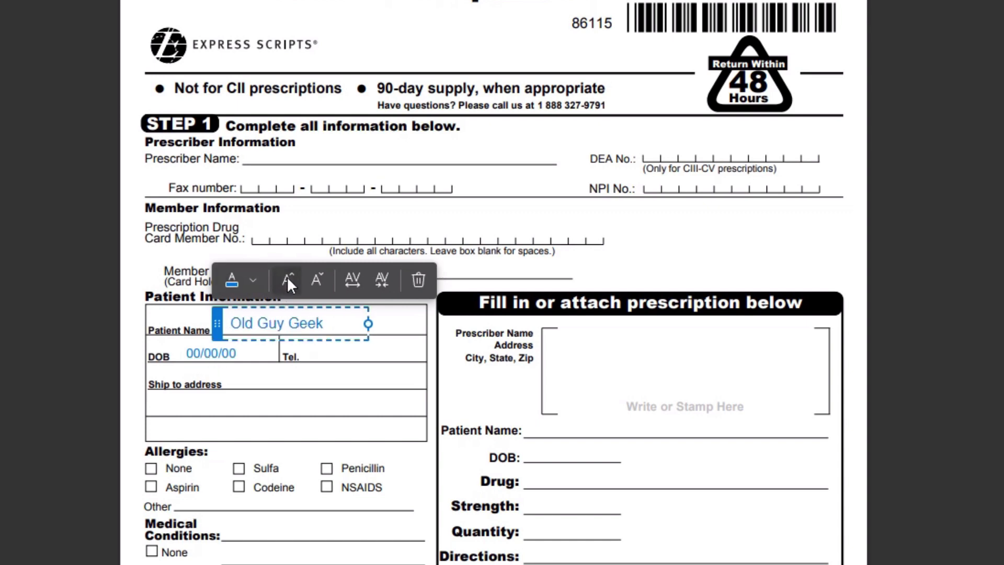
pyautogui.click(351, 282)
pyautogui.click(351, 282)
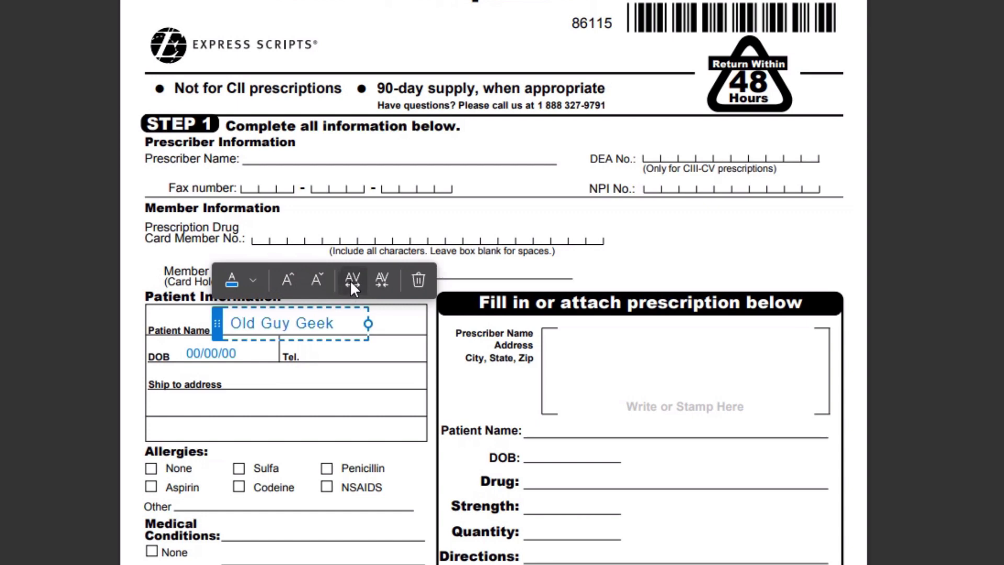
pyautogui.click(382, 281)
pyautogui.click(385, 281)
pyautogui.click(385, 281)
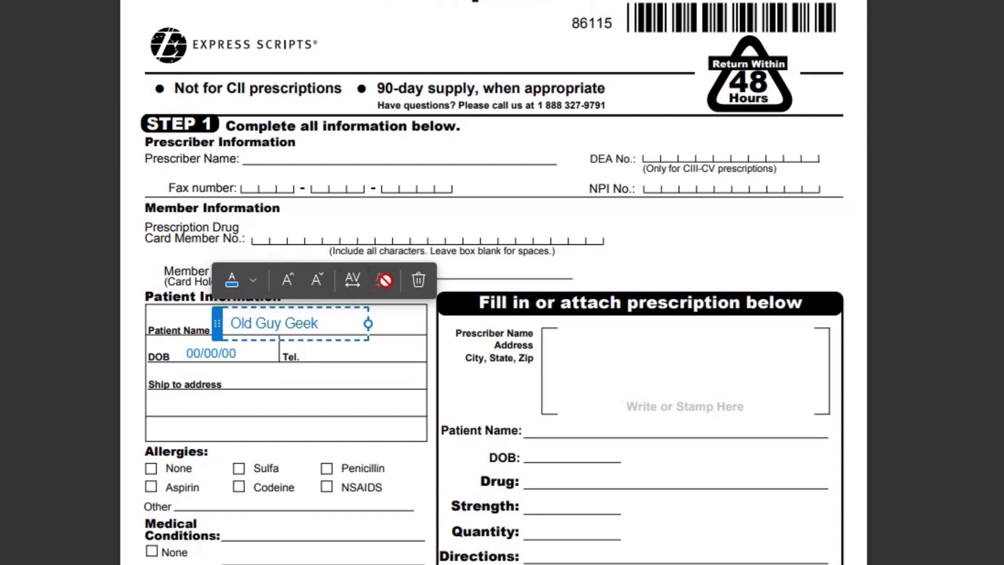
pyautogui.moveTo(368, 324)
pyautogui.mouseDown()
pyautogui.moveTo(327, 329)
pyautogui.moveTo(361, 325)
pyautogui.mouseUp()
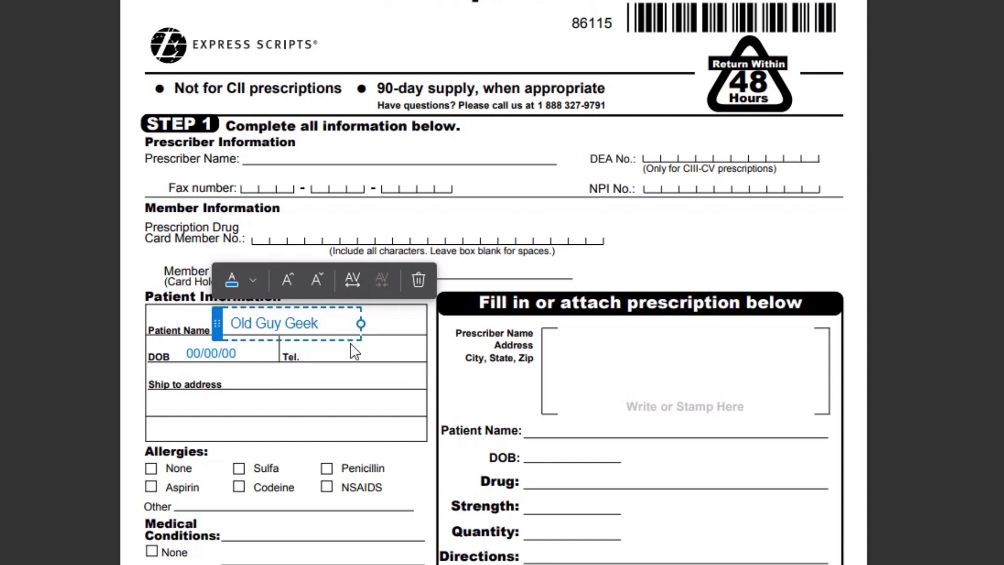
# Step: Enlarge the 00/00/00 DOB text twice and shift it slightly up
pyautogui.click(217, 354)
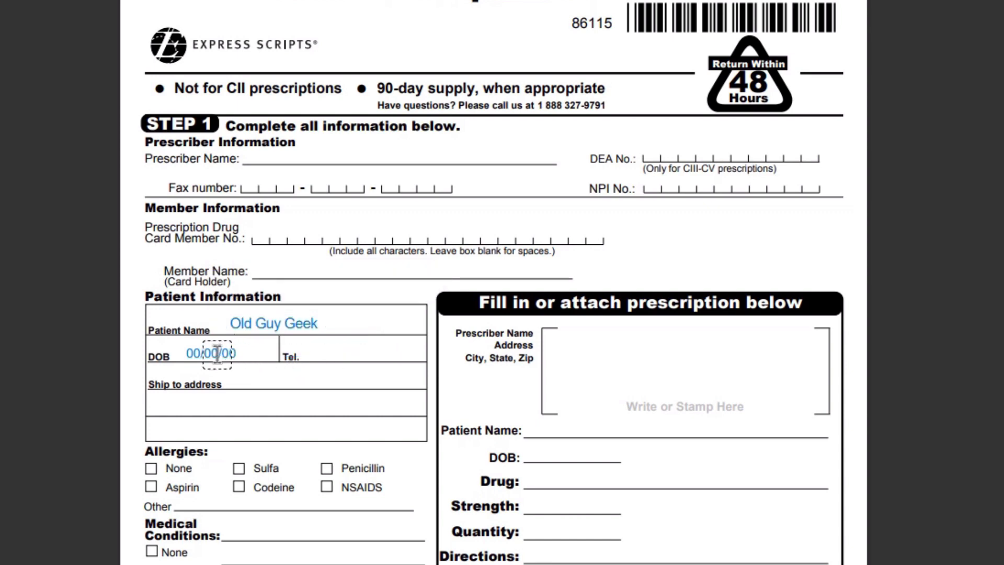
pyautogui.click(217, 354)
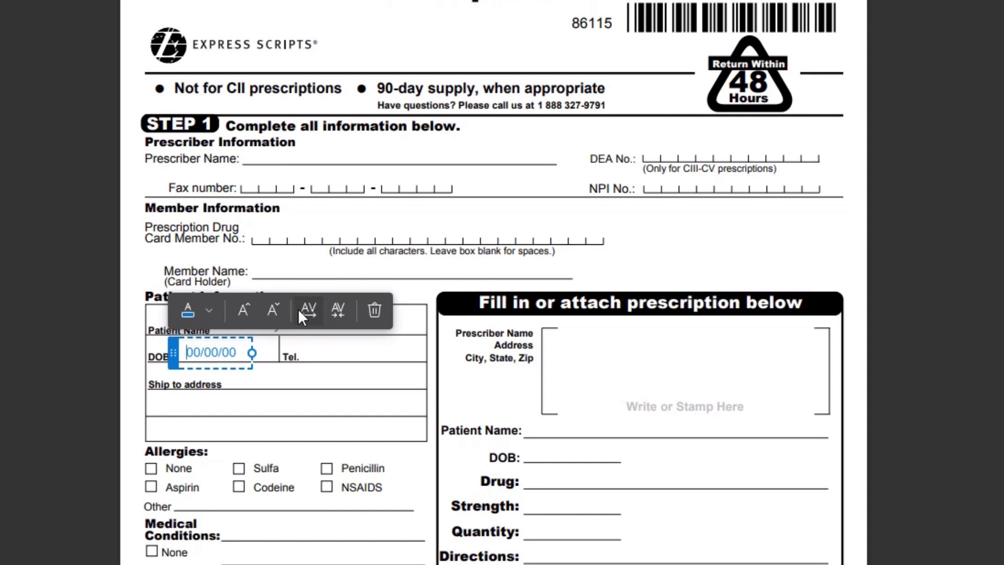
pyautogui.click(240, 310)
pyautogui.click(240, 310)
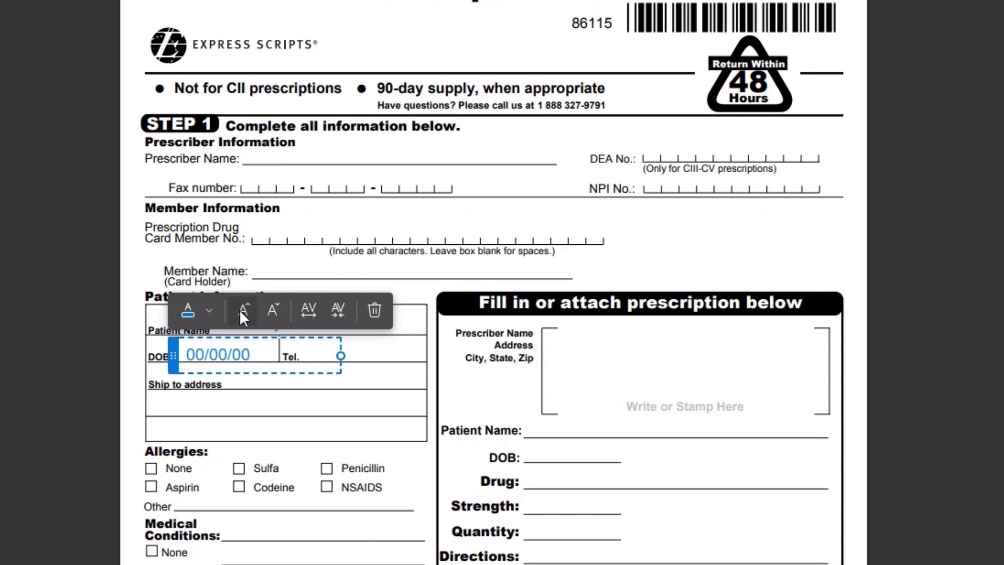
pyautogui.moveTo(272, 338); pyautogui.dragTo(272, 335)
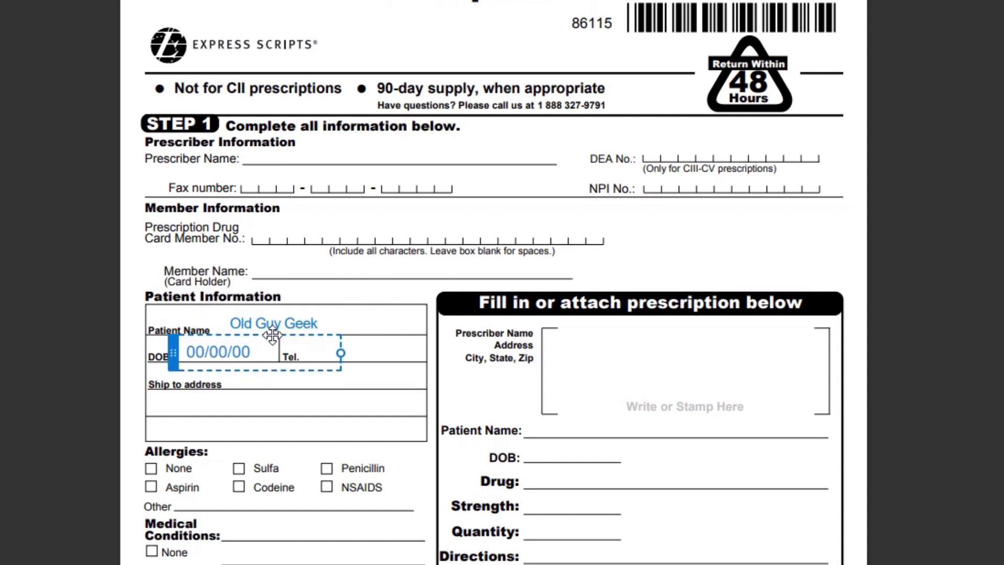
pyautogui.click(357, 454)
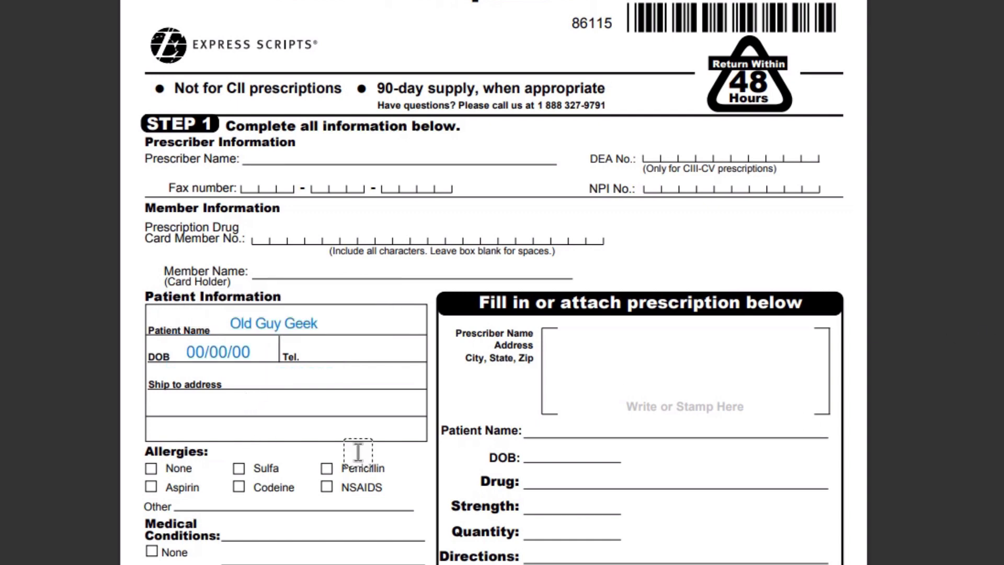
pyautogui.click(213, 355)
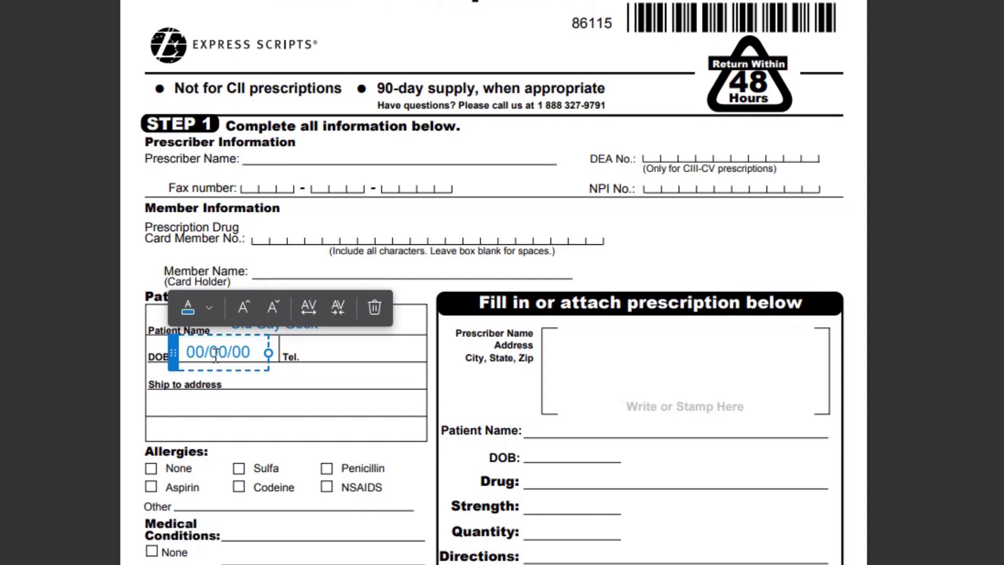
# Step: Type the placeholder phone number into the Tel. field
pyautogui.click(313, 357)
pyautogui.click(311, 351)
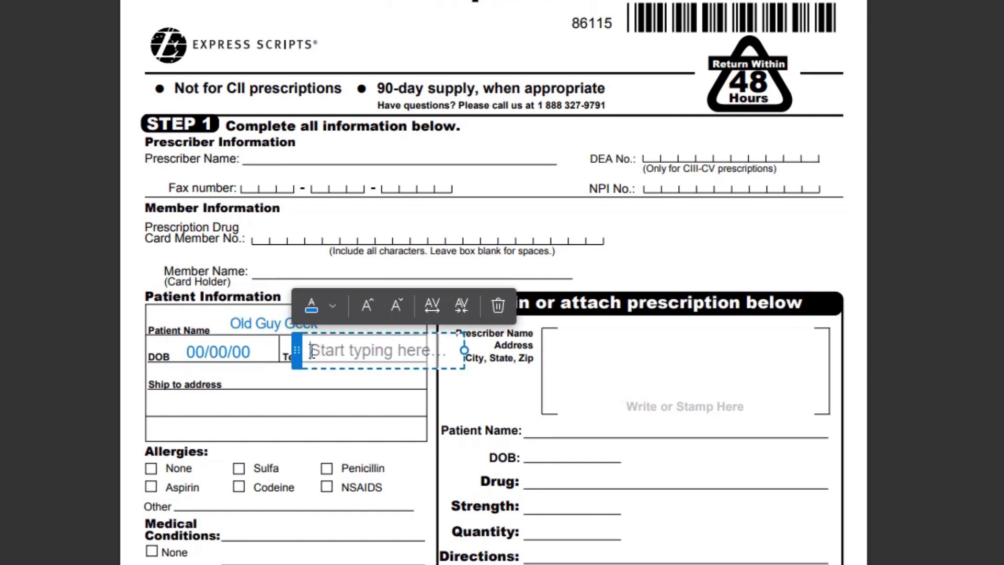
pyautogui.write('000')
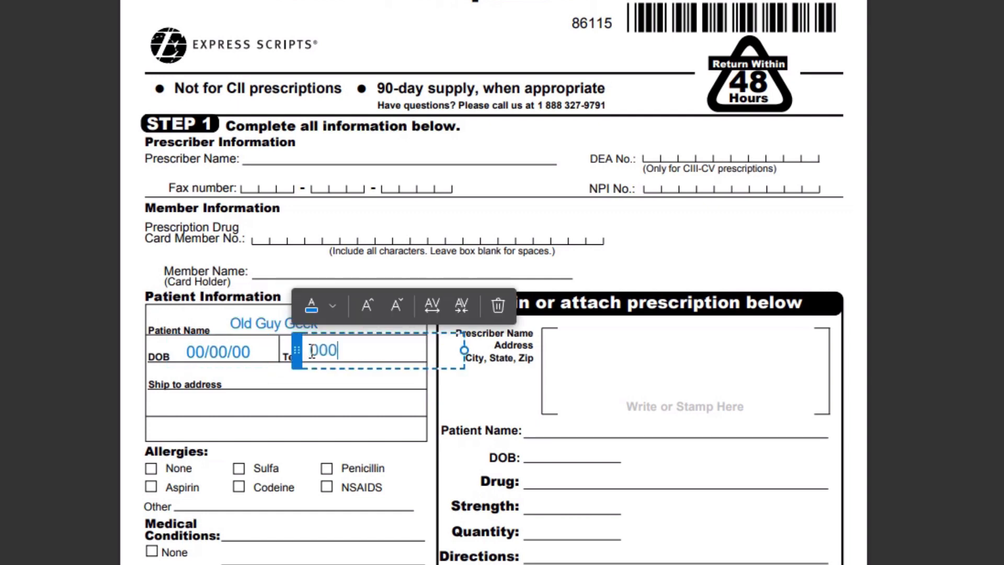
pyautogui.write('-000-000')
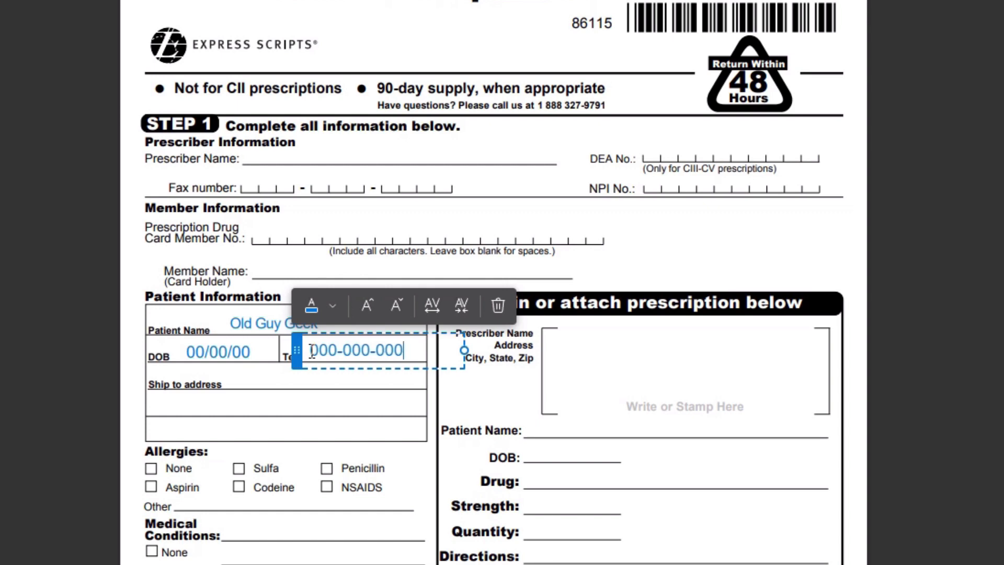
pyautogui.click(203, 406)
# Step: Type the placeholder street address on the Ship to address line
pyautogui.click(202, 405)
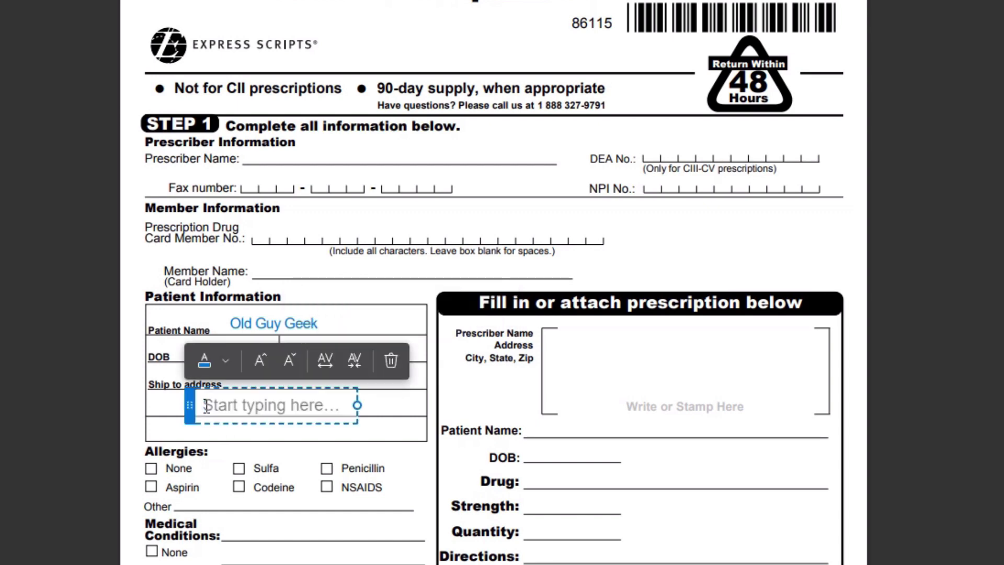
pyautogui.write('333 ')
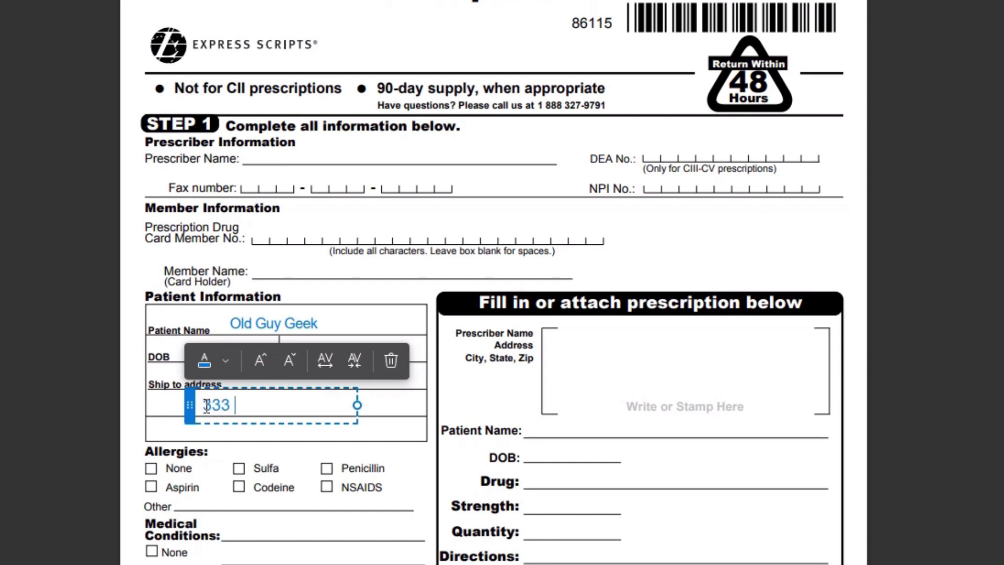
pyautogui.write('My Address')
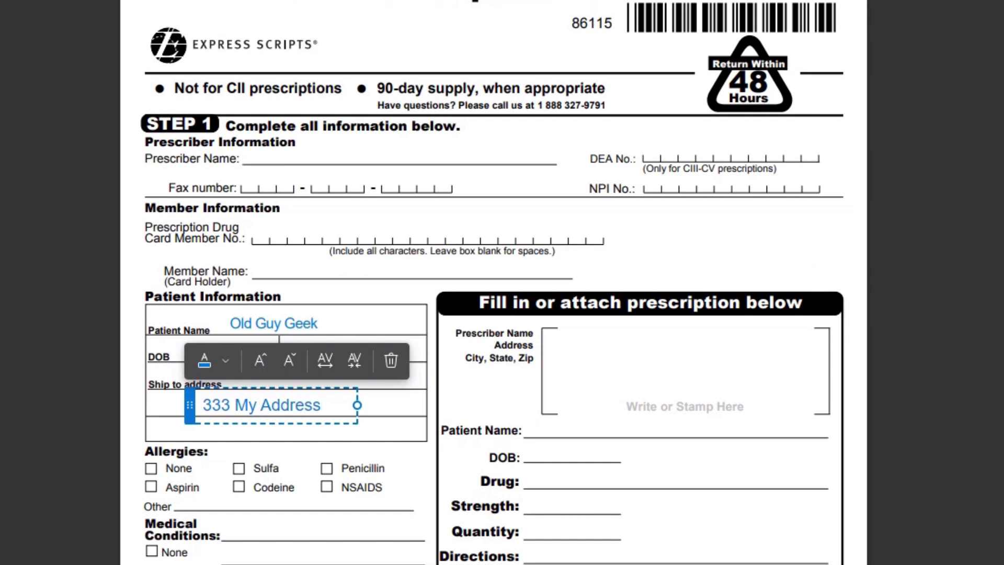
pyautogui.click(157, 421)
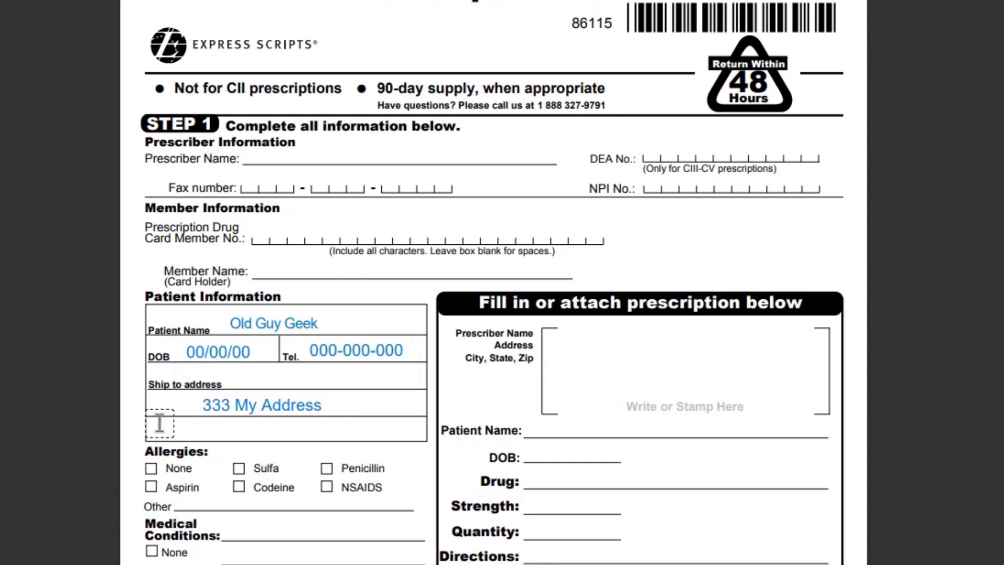
# Step: Place an X on the Allergies None checkbox, then select the ship-to address text
pyautogui.click(155, 469)
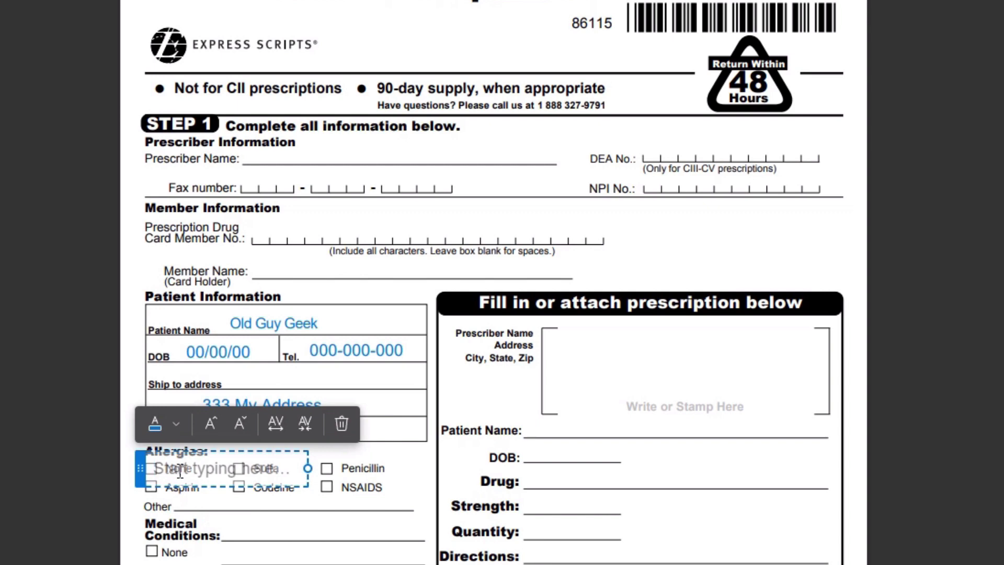
pyautogui.write('X')
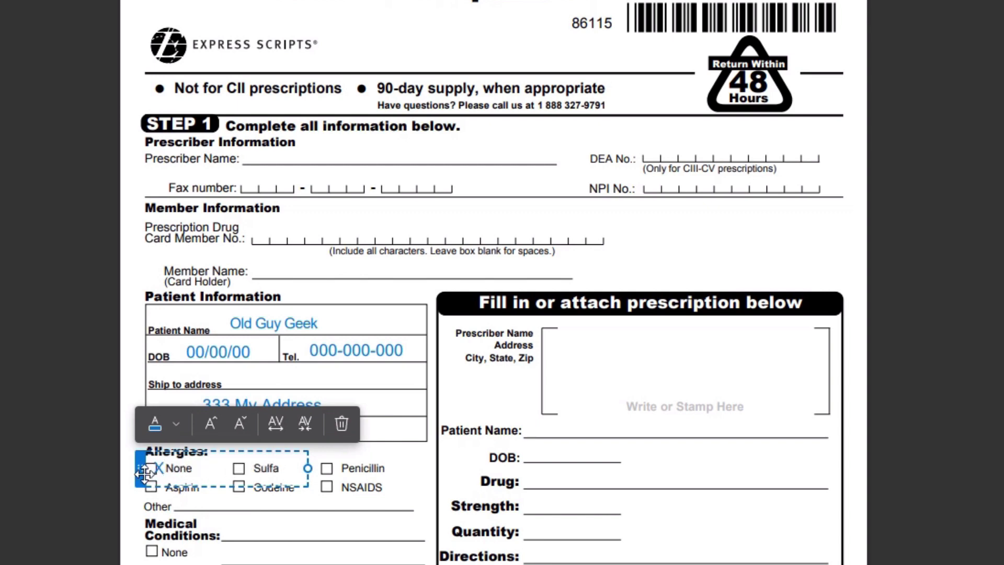
pyautogui.moveTo(138, 473); pyautogui.dragTo(130, 472)
pyautogui.click(867, 421)
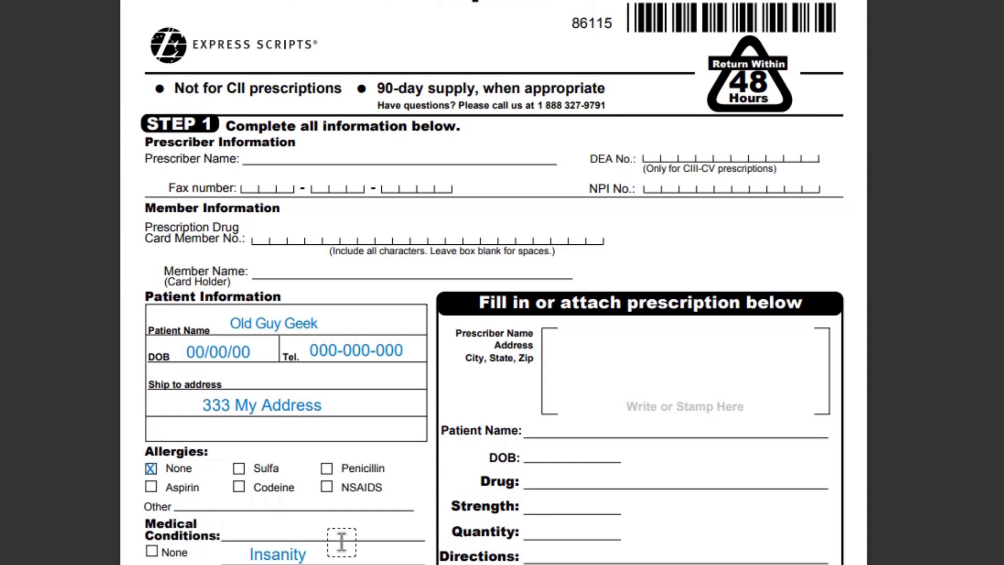
pyautogui.click(284, 405)
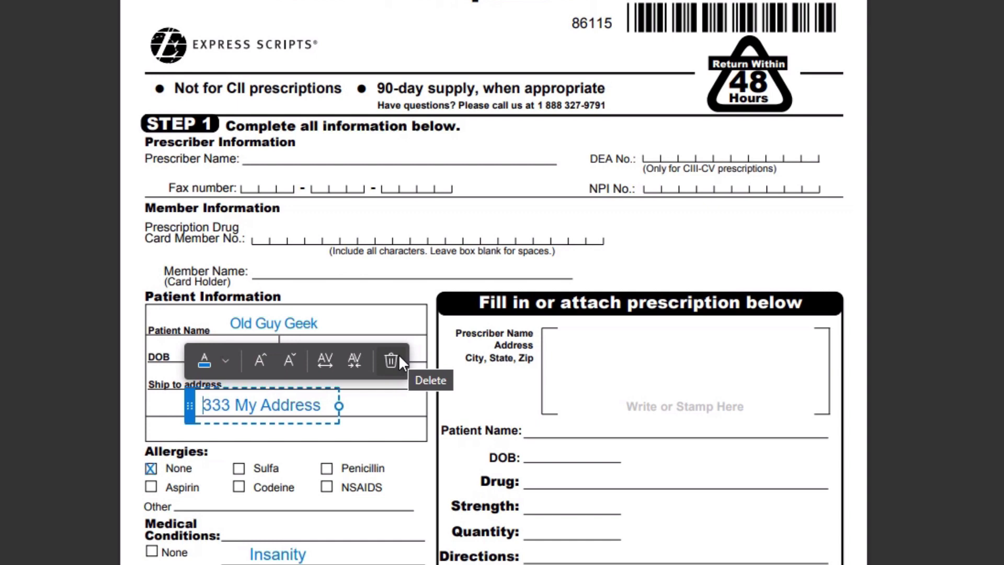
# Step: Make the ship-to address text black, then open the patient name's colour choices
pyautogui.click(370, 417)
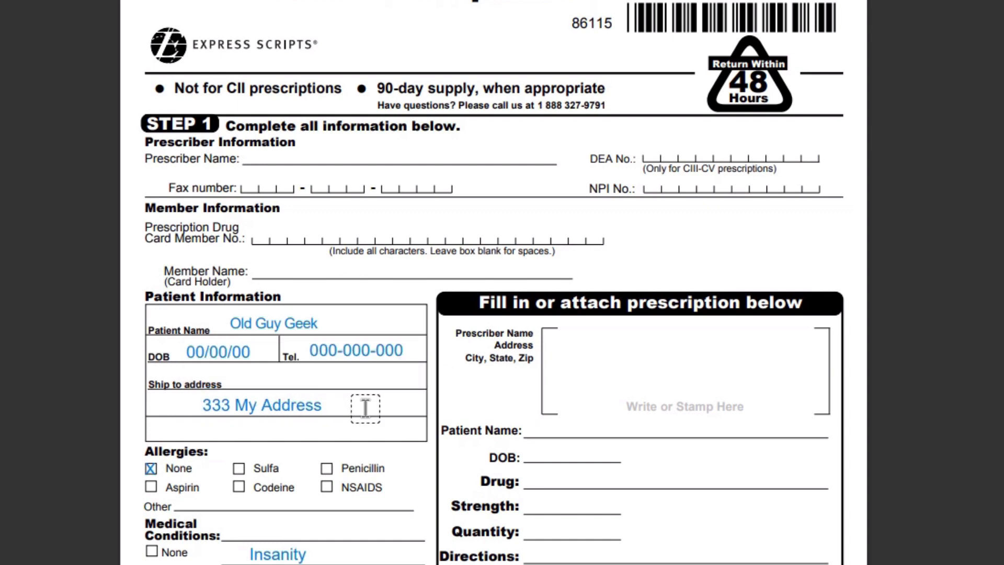
pyautogui.click(288, 406)
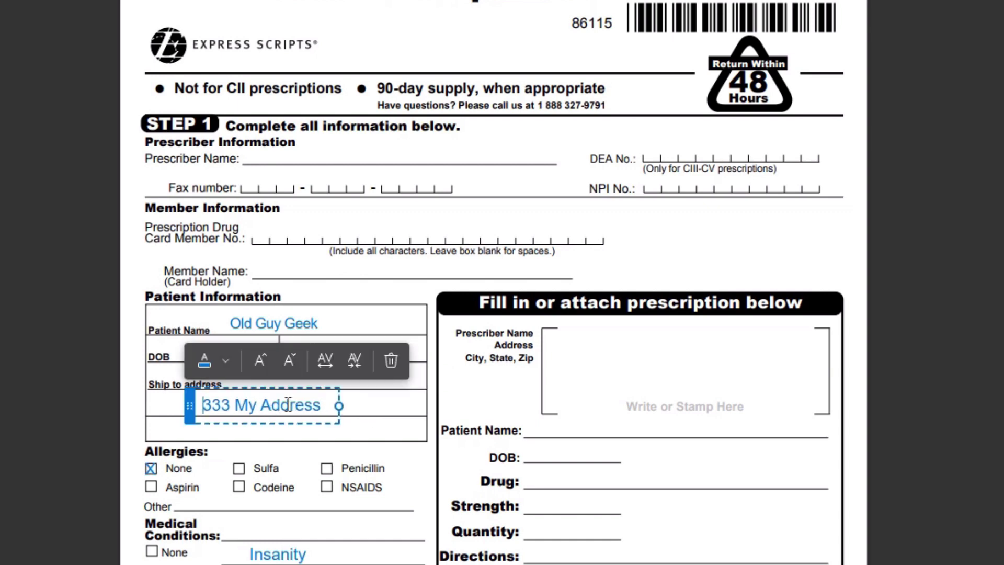
pyautogui.click(225, 361)
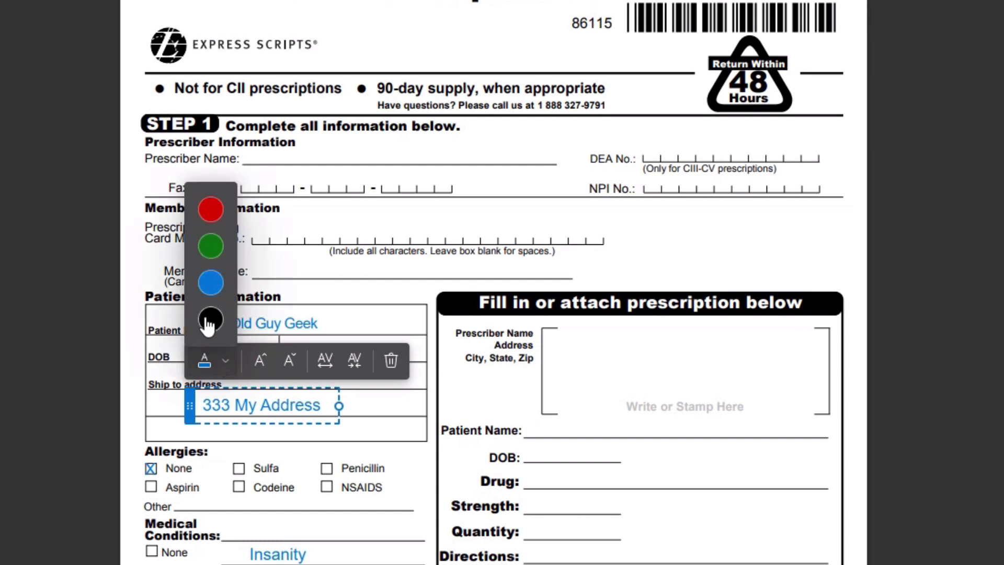
pyautogui.click(211, 320)
pyautogui.click(394, 406)
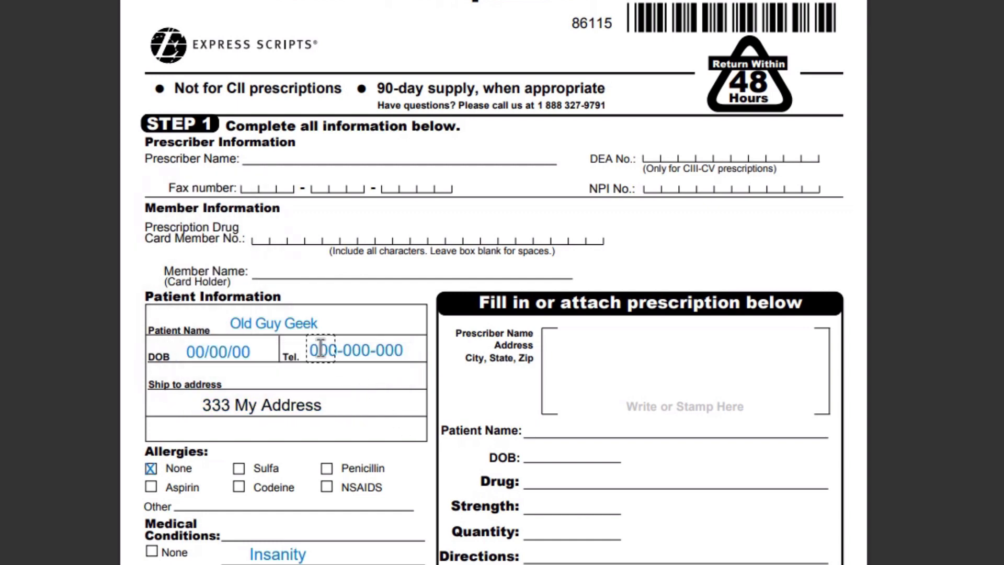
pyautogui.click(266, 314)
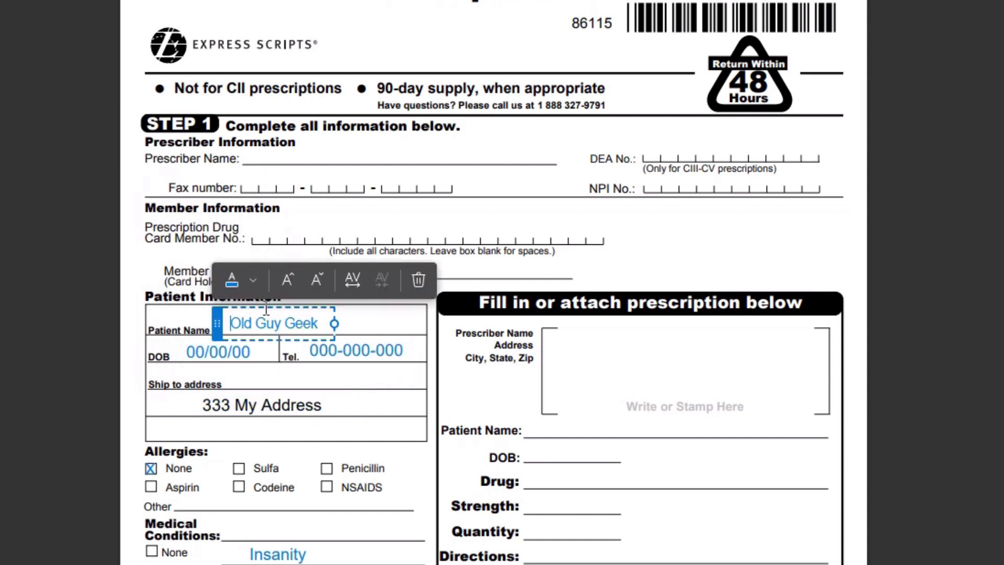
pyautogui.click(228, 284)
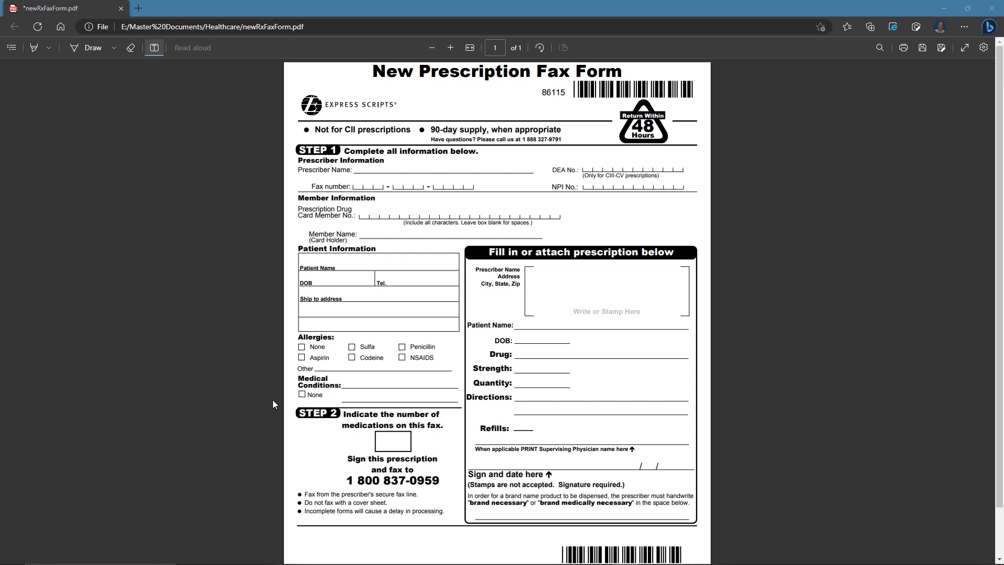
# Step: Type '1edical' in Ship to address and correct it to Medicare using spelling suggestions
pyautogui.click(335, 312)
pyautogui.write('1edical')
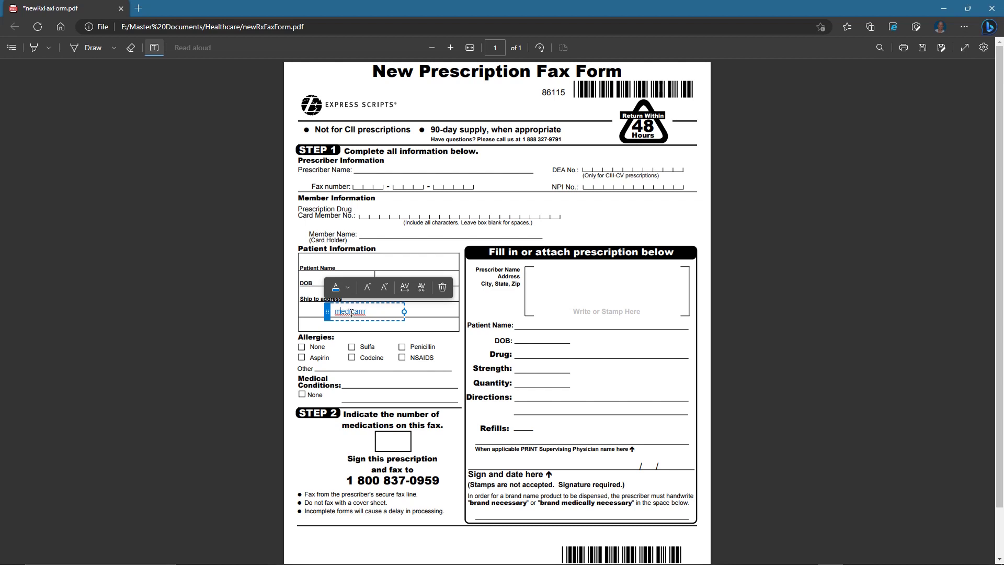
pyautogui.rightClick(351, 313)
pyautogui.moveTo(345, 321)
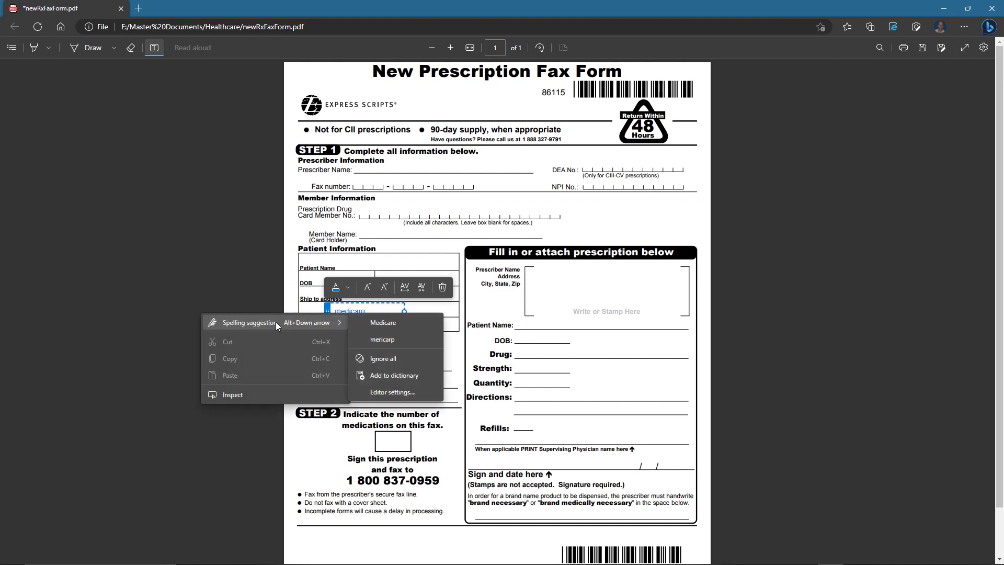
pyautogui.click(382, 323)
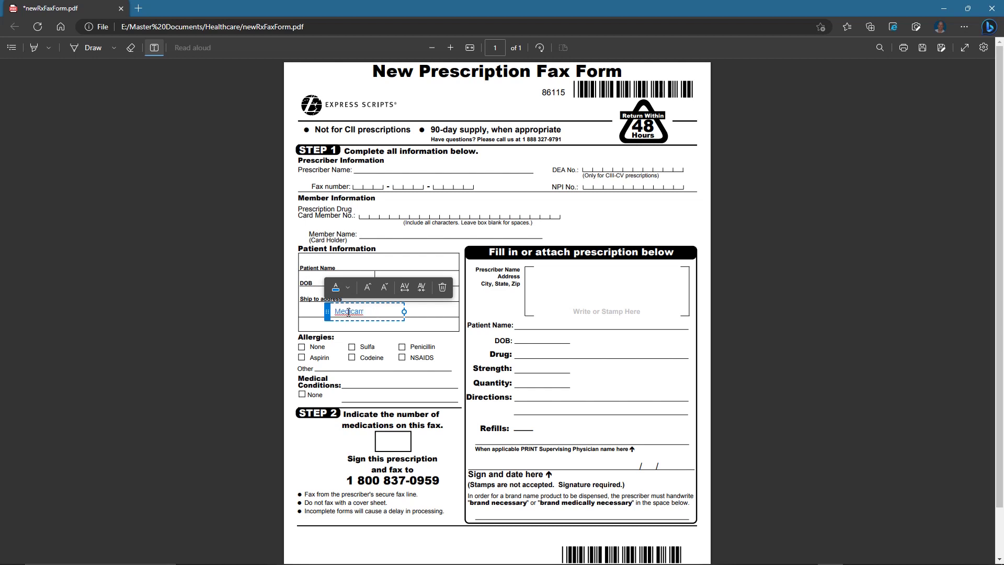
pyautogui.rightClick(348, 313)
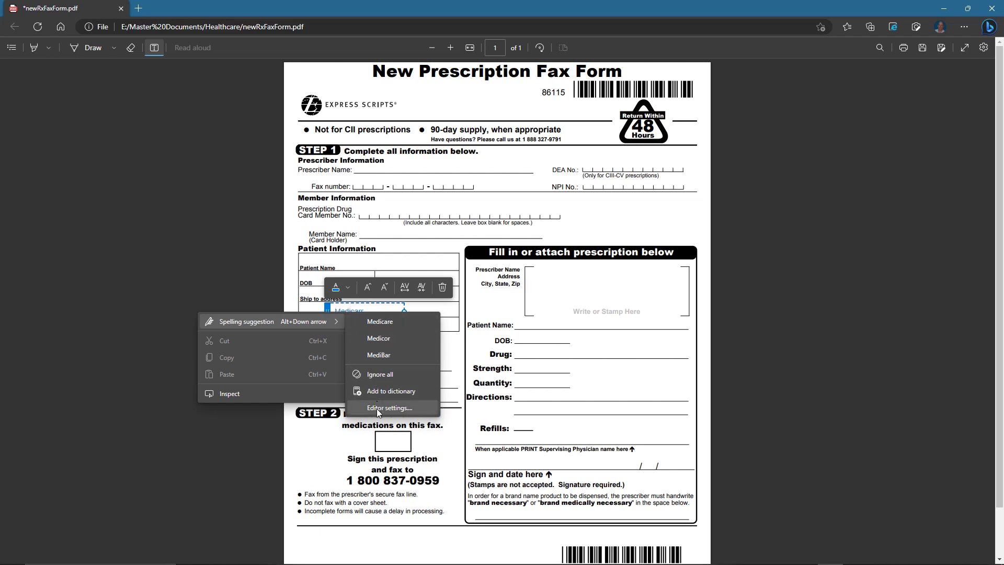
pyautogui.click(380, 323)
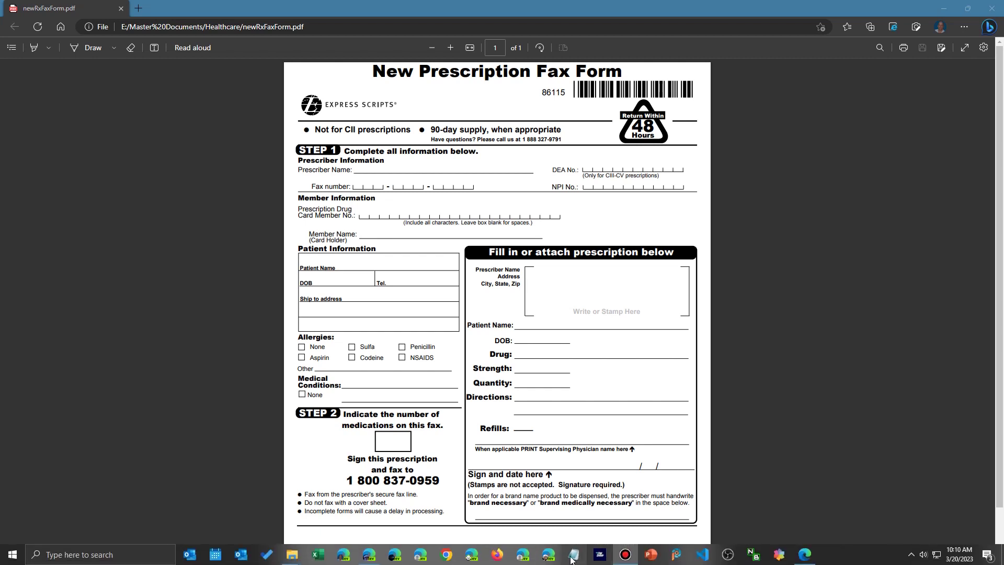
# Step: Write the sample street address in a new Notepad note, select it, and minimize Notepad
pyautogui.click(575, 555)
pyautogui.write('1')
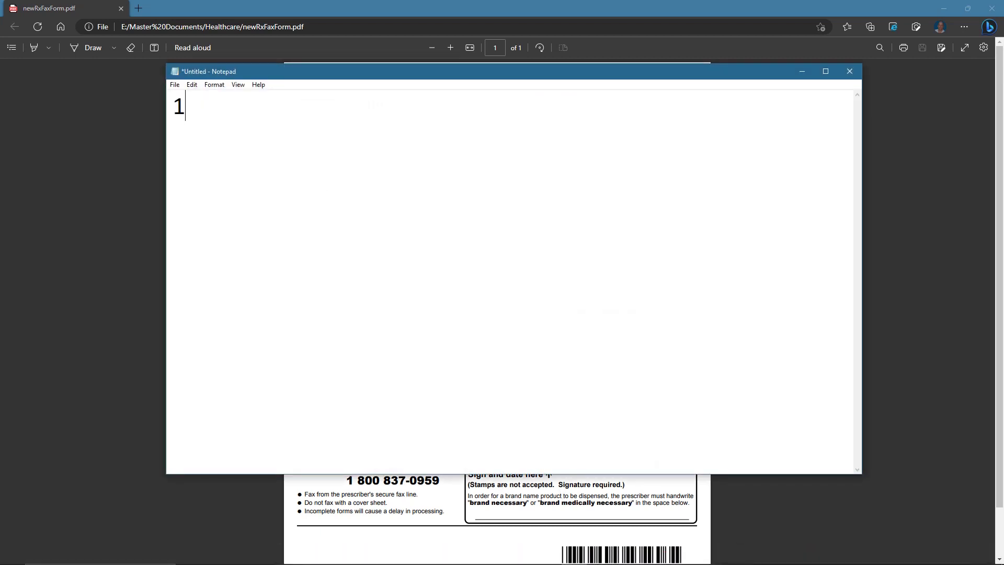
pyautogui.write('23 myh')
pyautogui.press('BackSpace')
pyautogui.write('street')
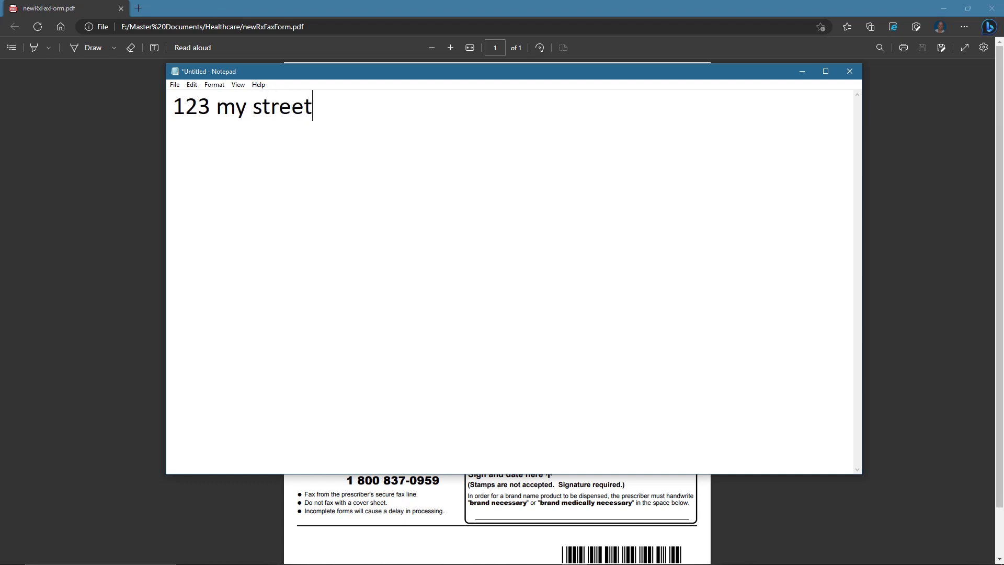
pyautogui.hotkey('ctrl', 'a')
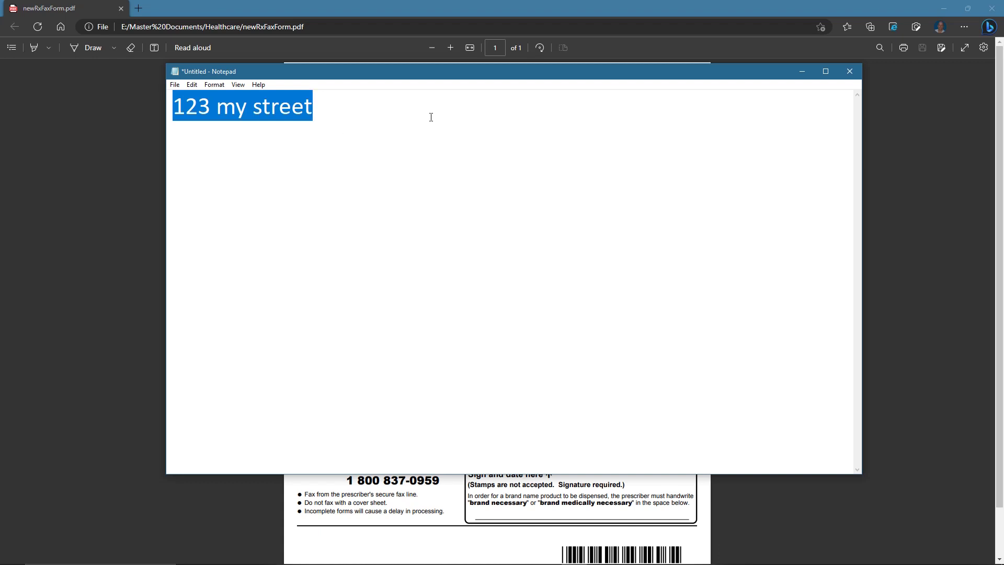
pyautogui.click(802, 72)
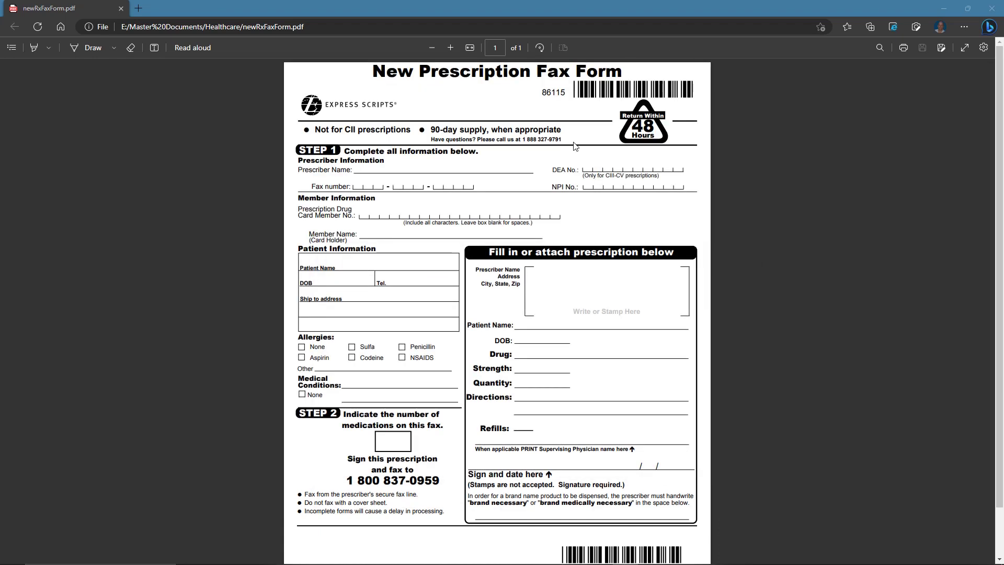
# Step: Add the sample street address to the Ship to address box and enlarge its font twice
pyautogui.click(333, 314)
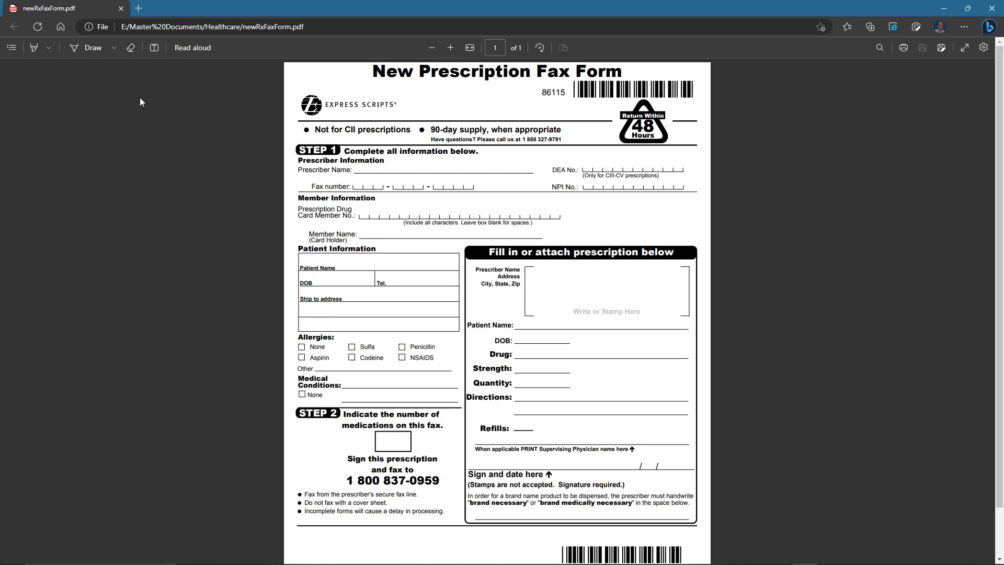
pyautogui.click(155, 48)
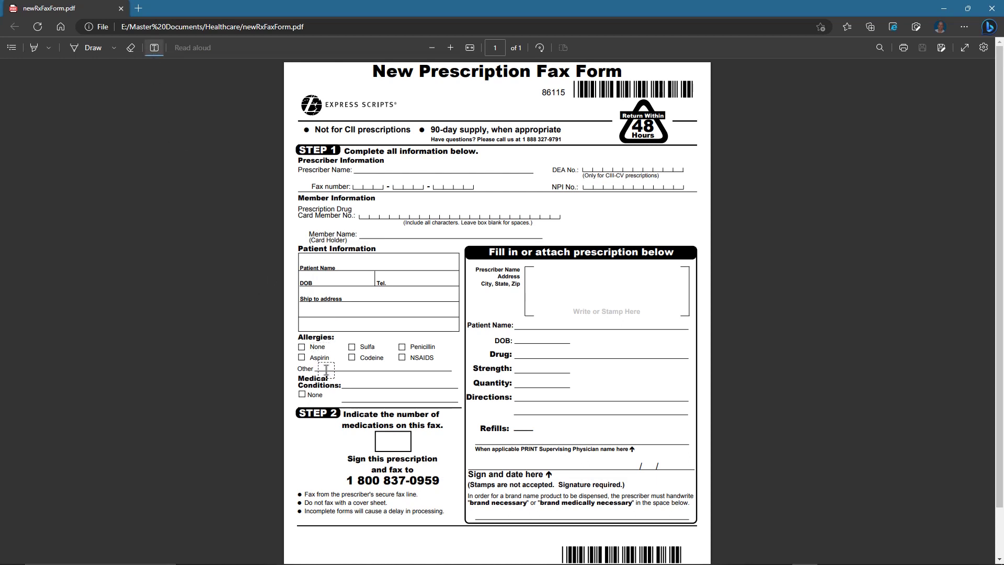
pyautogui.click(315, 310)
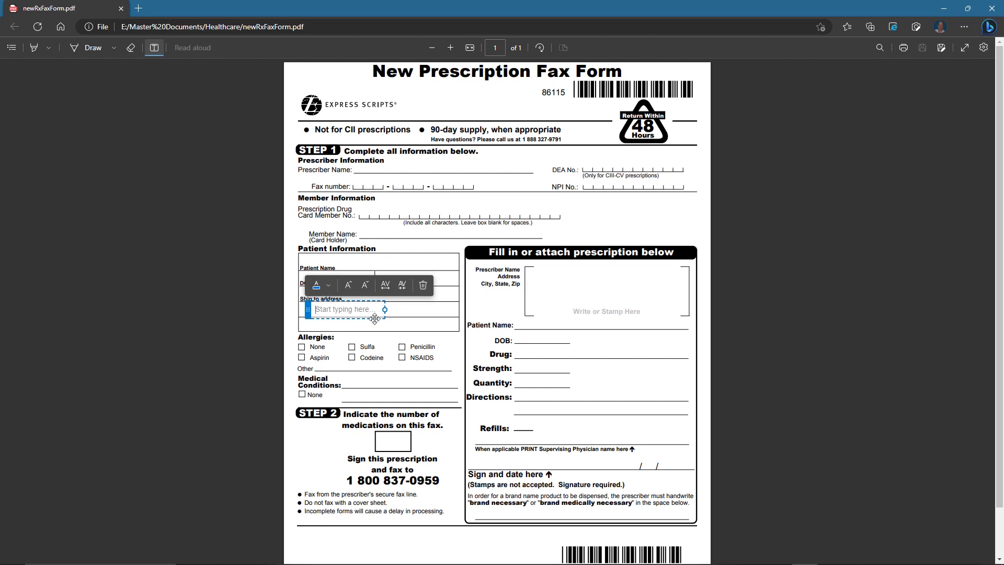
pyautogui.write('123 my street')
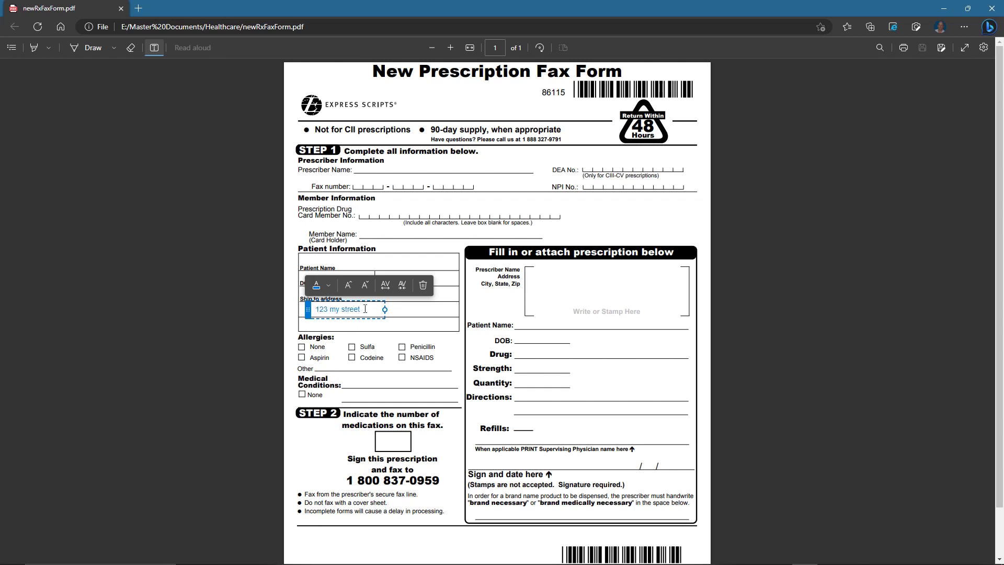
pyautogui.click(349, 286)
pyautogui.click(349, 286)
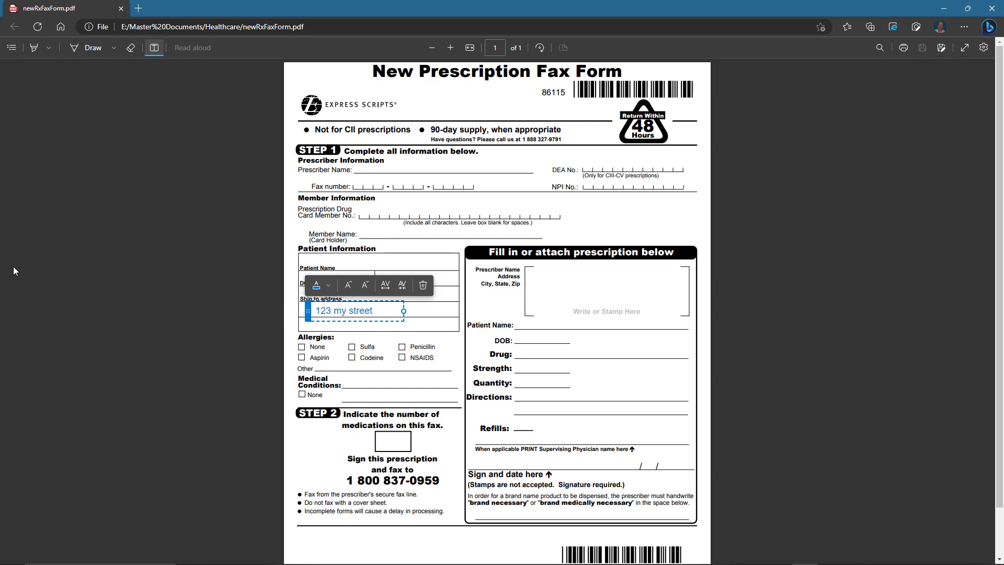
pyautogui.click(269, 383)
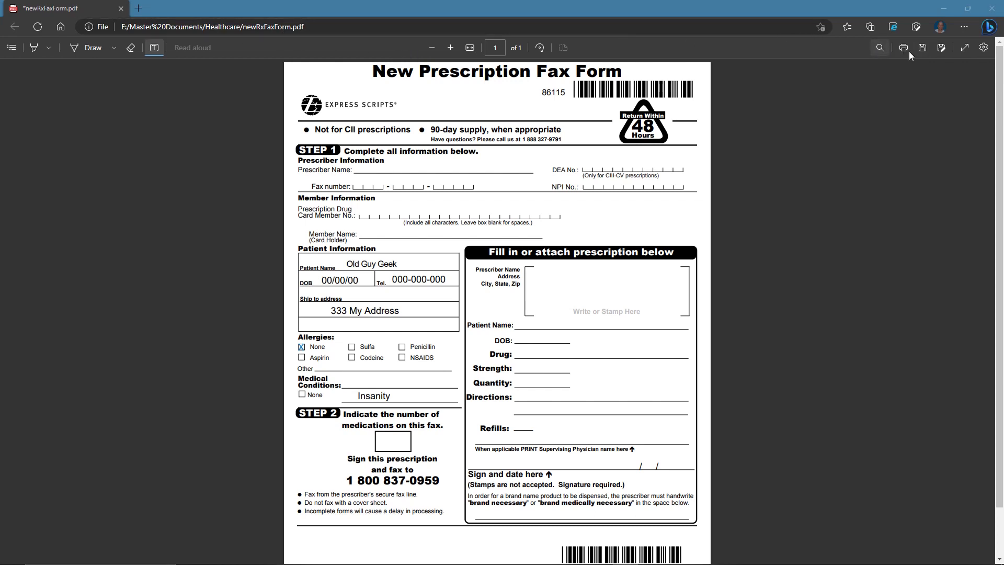
# Step: Save the filled form as newRxFaxForm_filled.pdf in the Healthcare folder
pyautogui.click(943, 50)
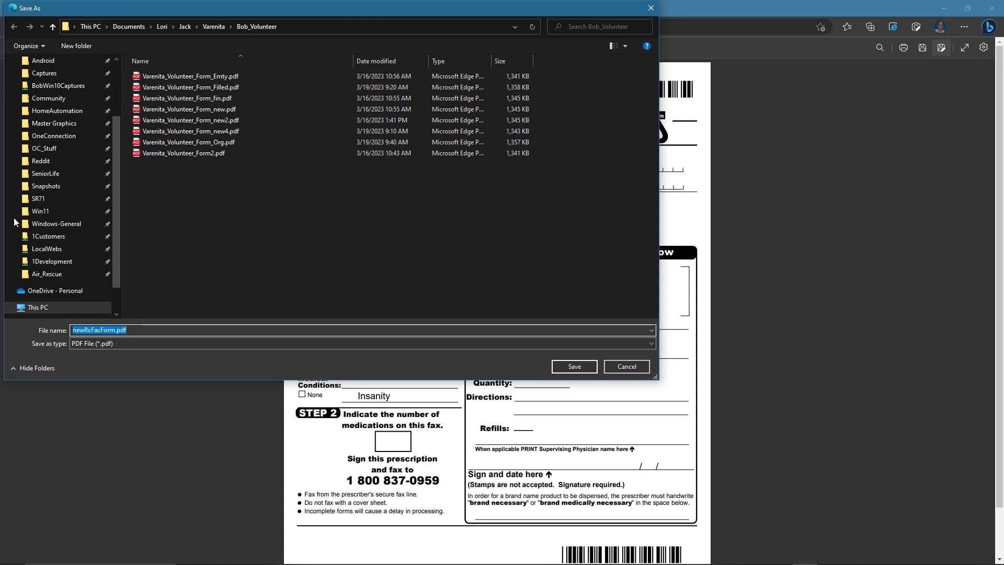
pyautogui.press('Escape')
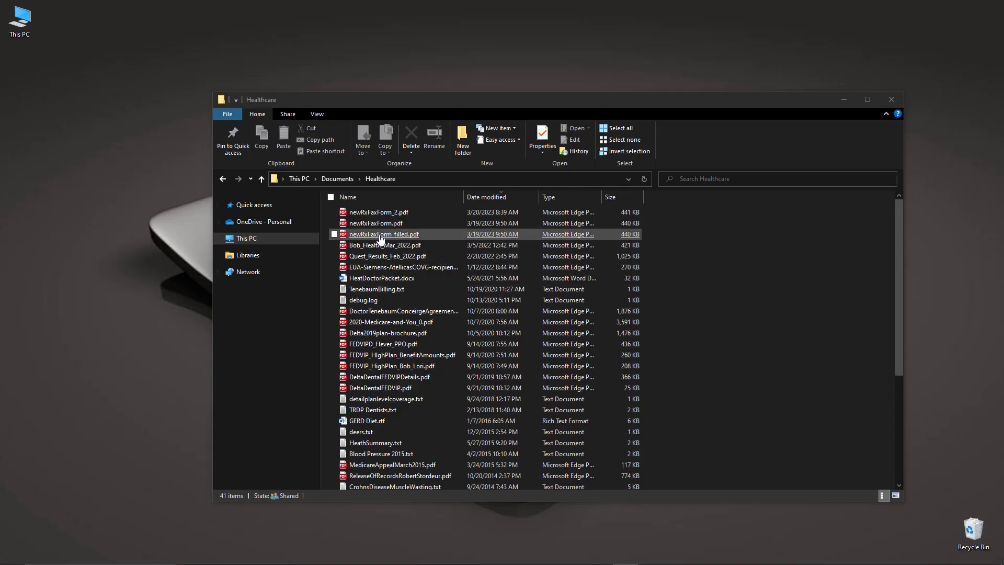
# Step: Open newRxFaxForm_filled.pdf in Google Chrome using Open with
pyautogui.rightClick(380, 236)
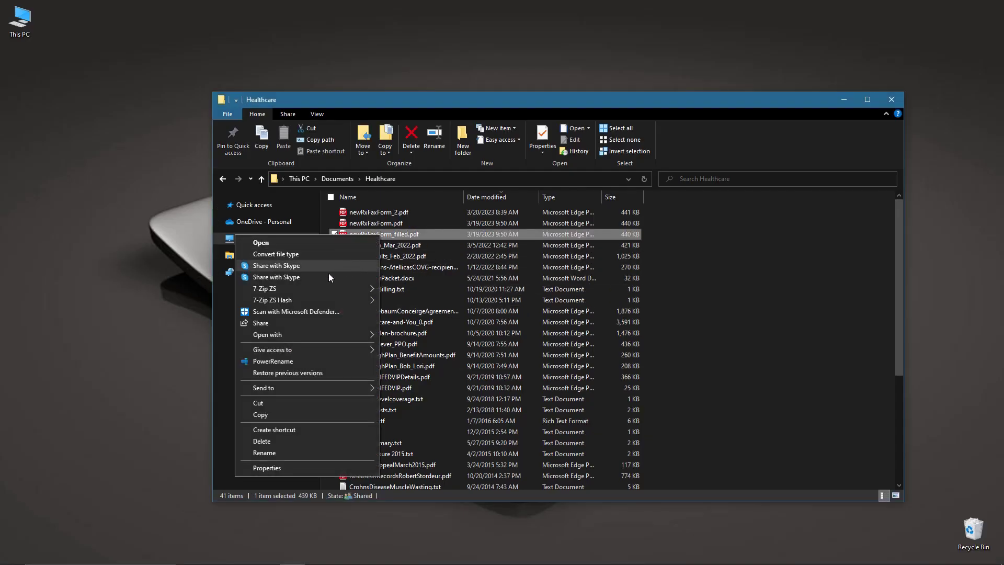
pyautogui.moveTo(295, 337)
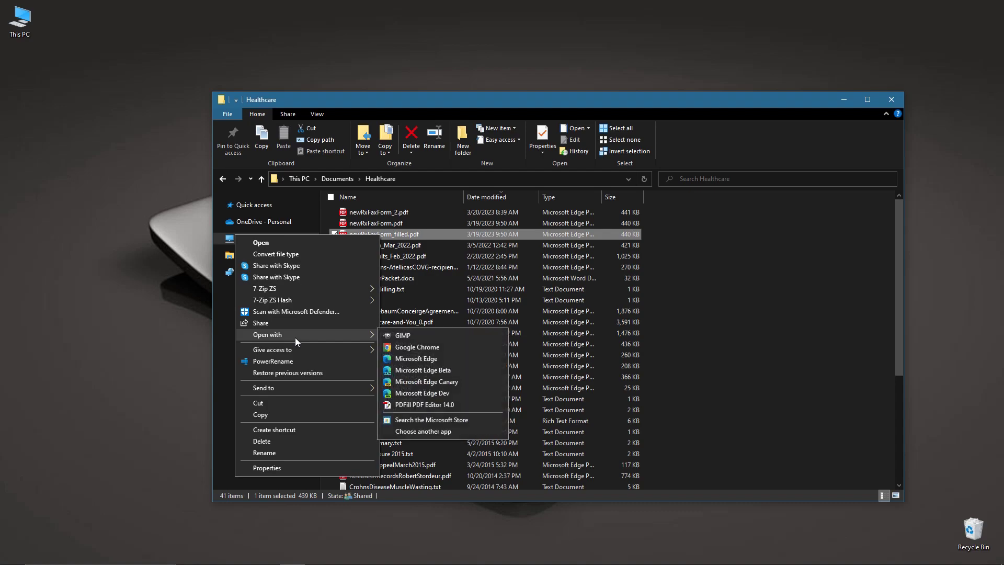
pyautogui.click(421, 348)
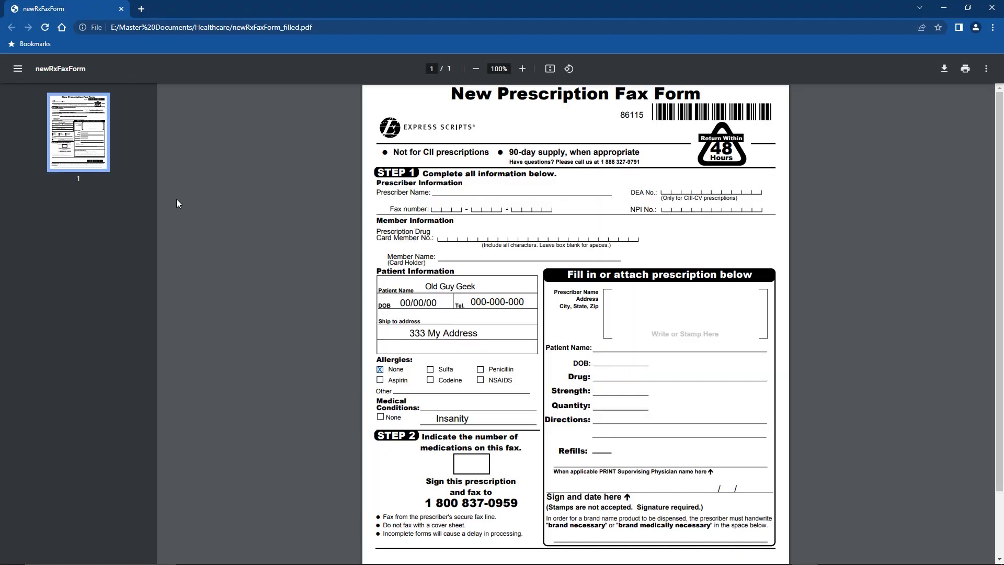
# Step: In Chrome, hide the page thumbnails and turn off Annotations to check the typed entries
pyautogui.click(17, 74)
pyautogui.click(17, 73)
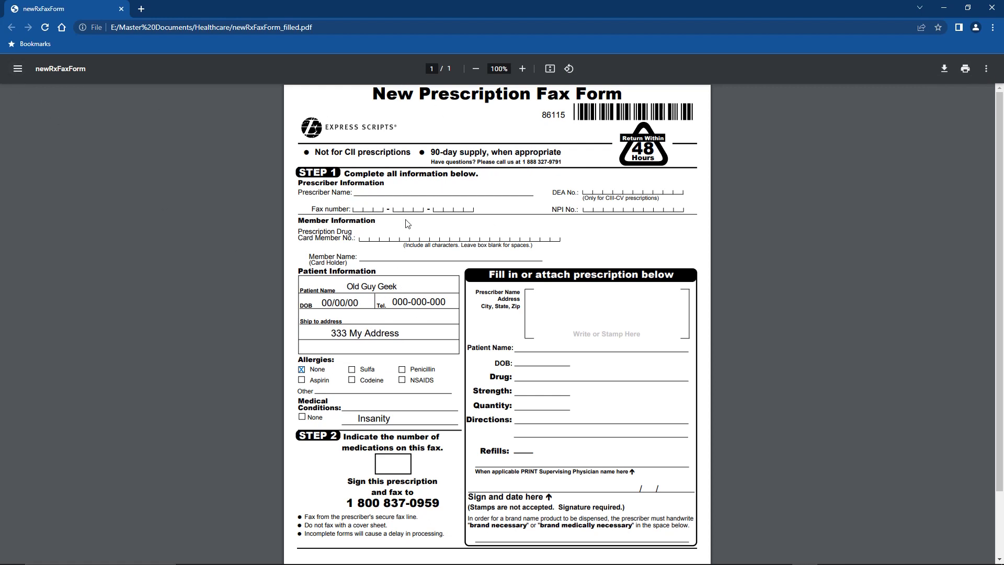
pyautogui.click(987, 72)
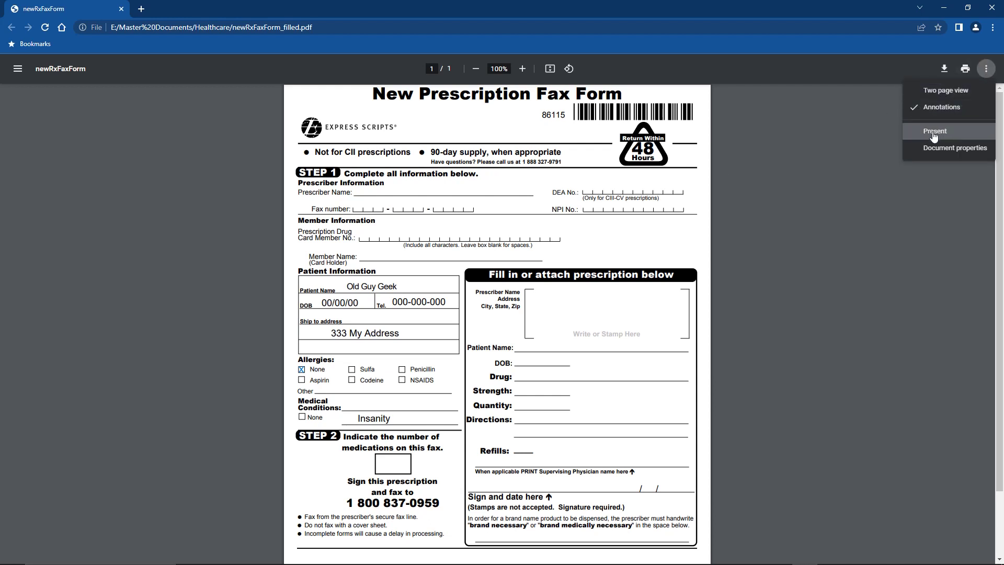
pyautogui.click(921, 109)
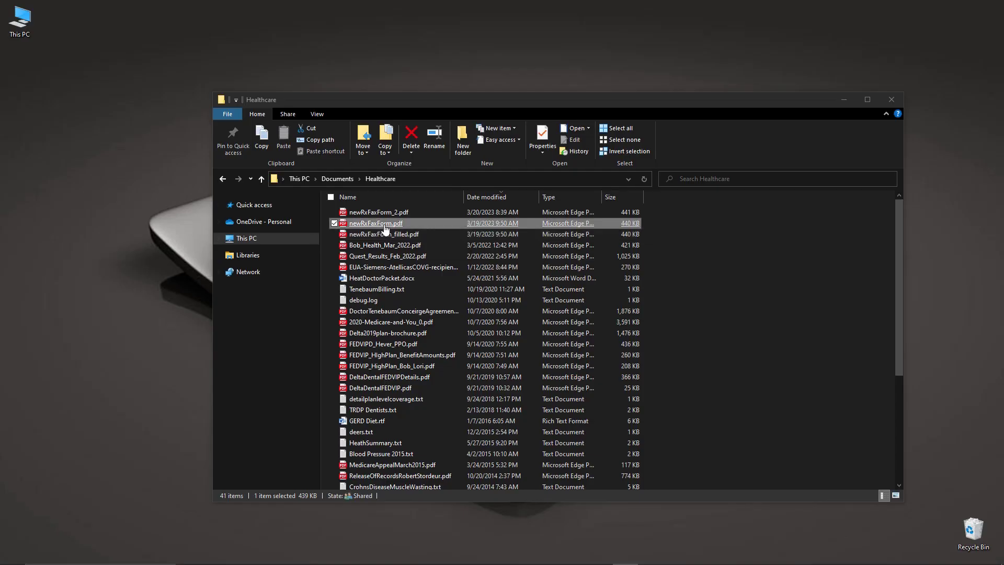
# Step: Reopen newRxFaxForm_filled.pdf in Microsoft Edge from File Explorer
pyautogui.rightClick(386, 225)
pyautogui.rightClick(398, 233)
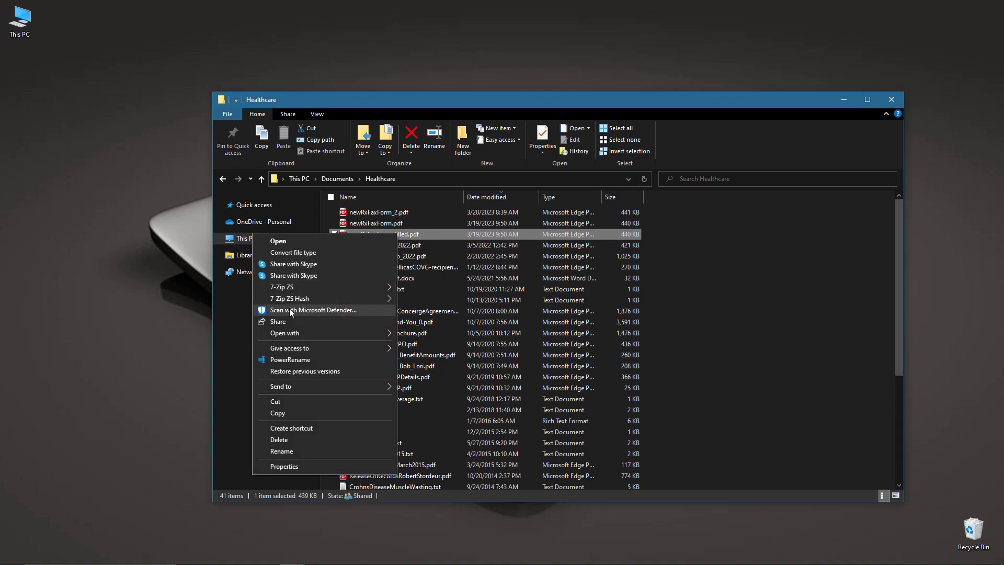
pyautogui.doubleClick(416, 234)
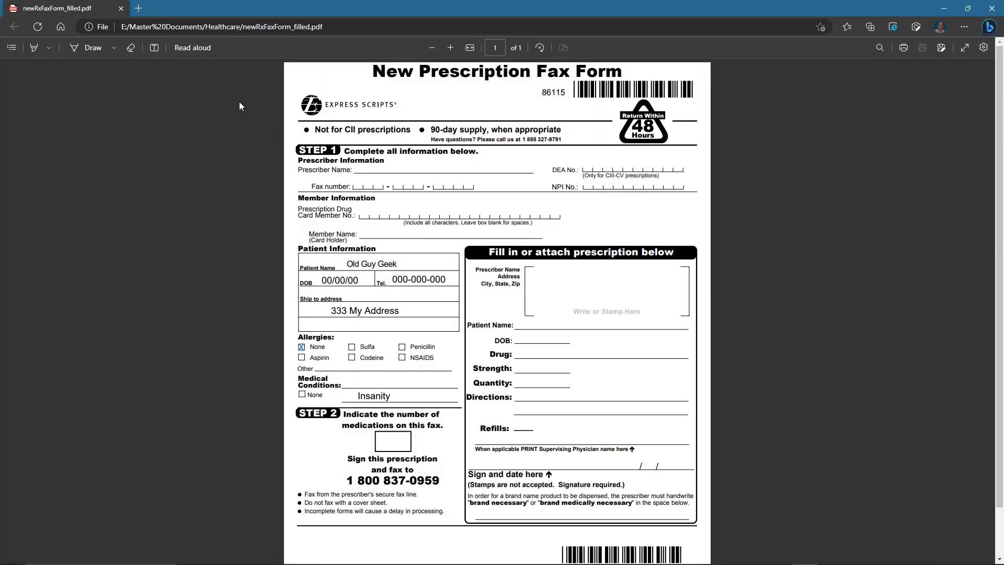
# Step: Show the filled form's print preview with More settings expanded for paper size, scale and quality
pyautogui.click(903, 48)
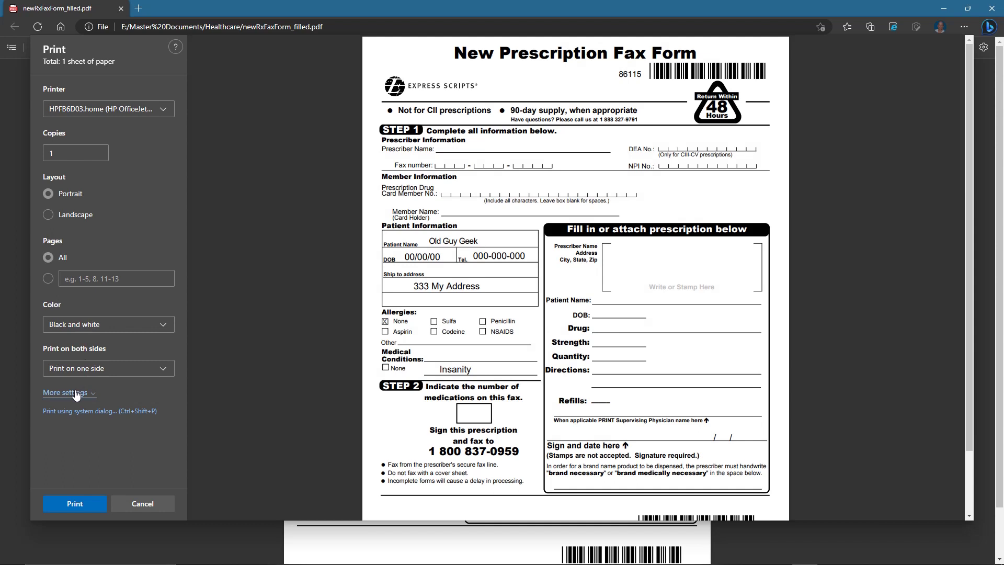
pyautogui.click(76, 394)
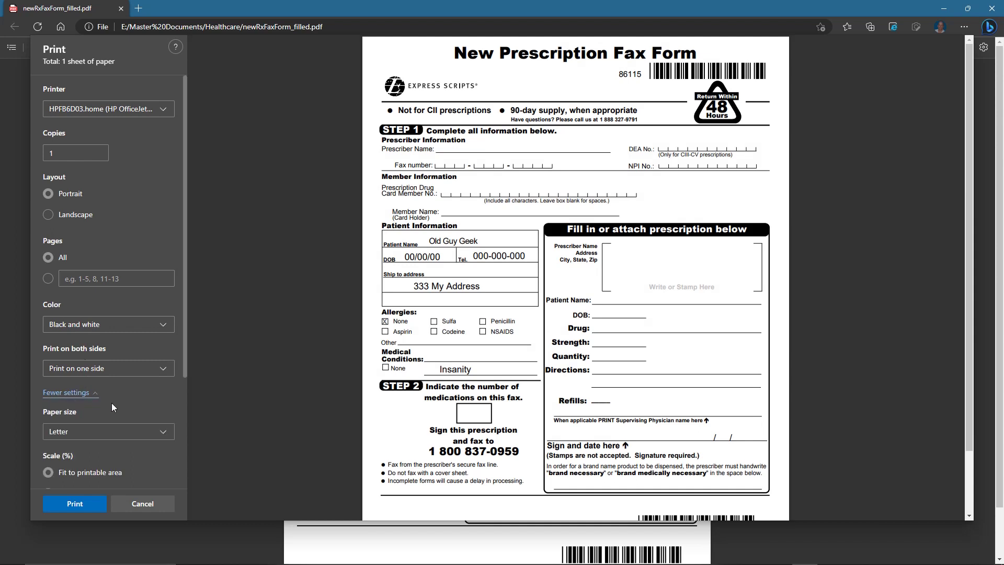
pyautogui.scroll(-3, 112, 403)
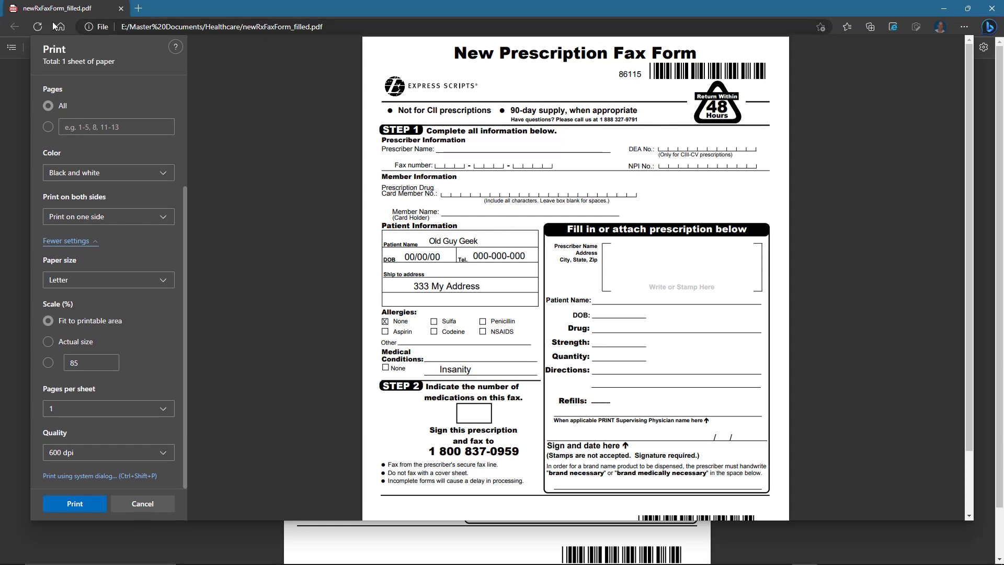
# Step: Cancel printing and choose Hide all annotations from the viewer's settings menu
pyautogui.click(142, 503)
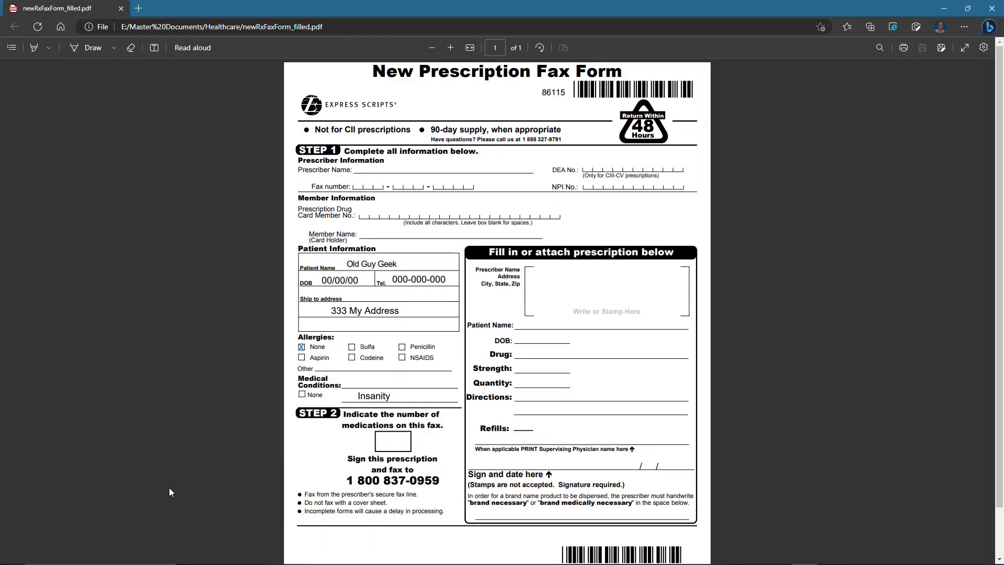
pyautogui.click(984, 47)
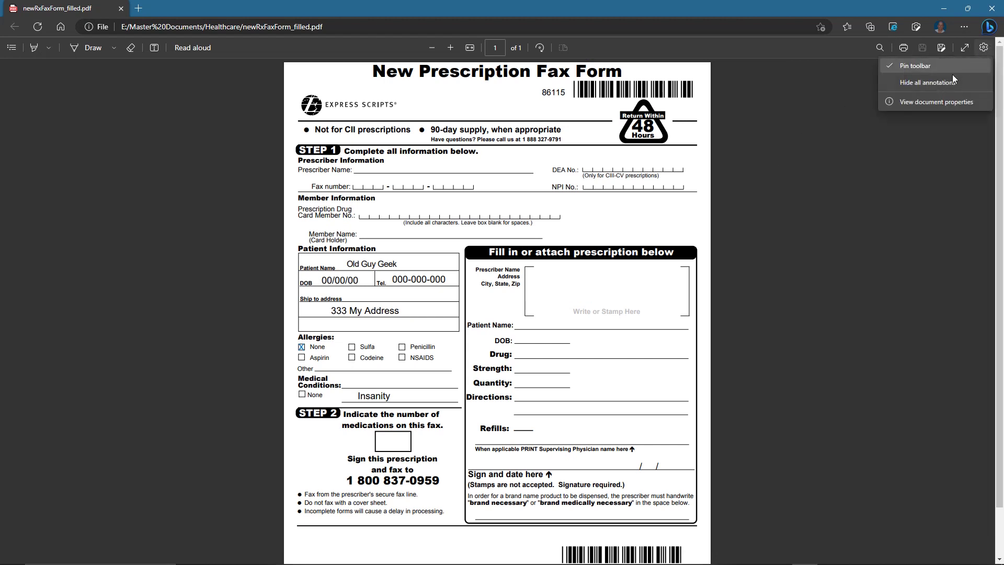
pyautogui.click(908, 82)
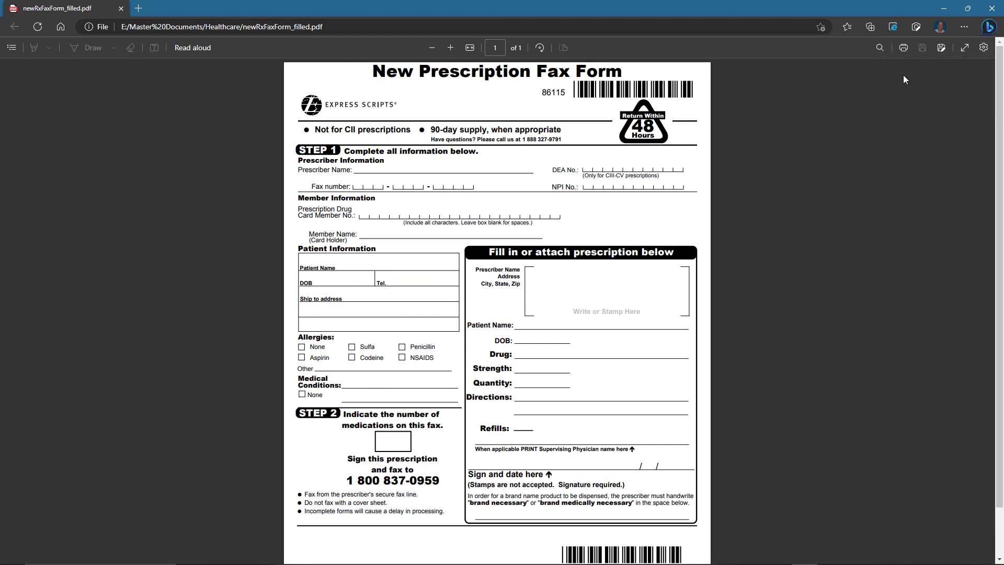